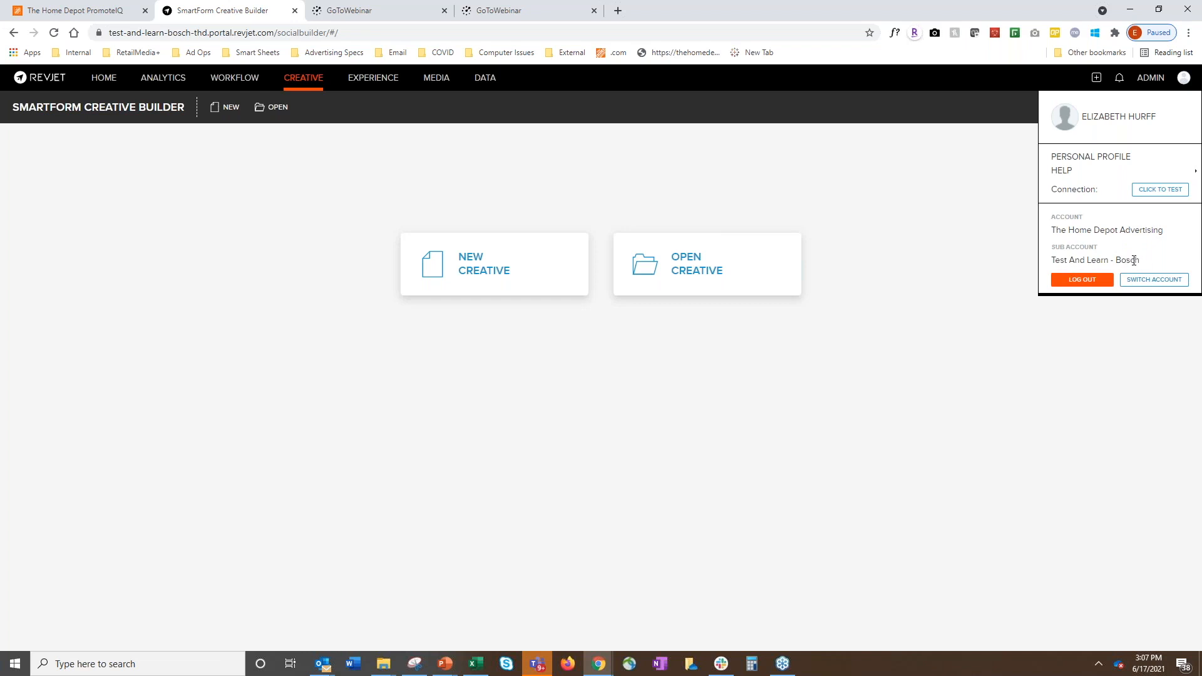
# Start a new creative using The Home Depot Advertising as the creative unit.
pyautogui.moveTo(1192, 77)
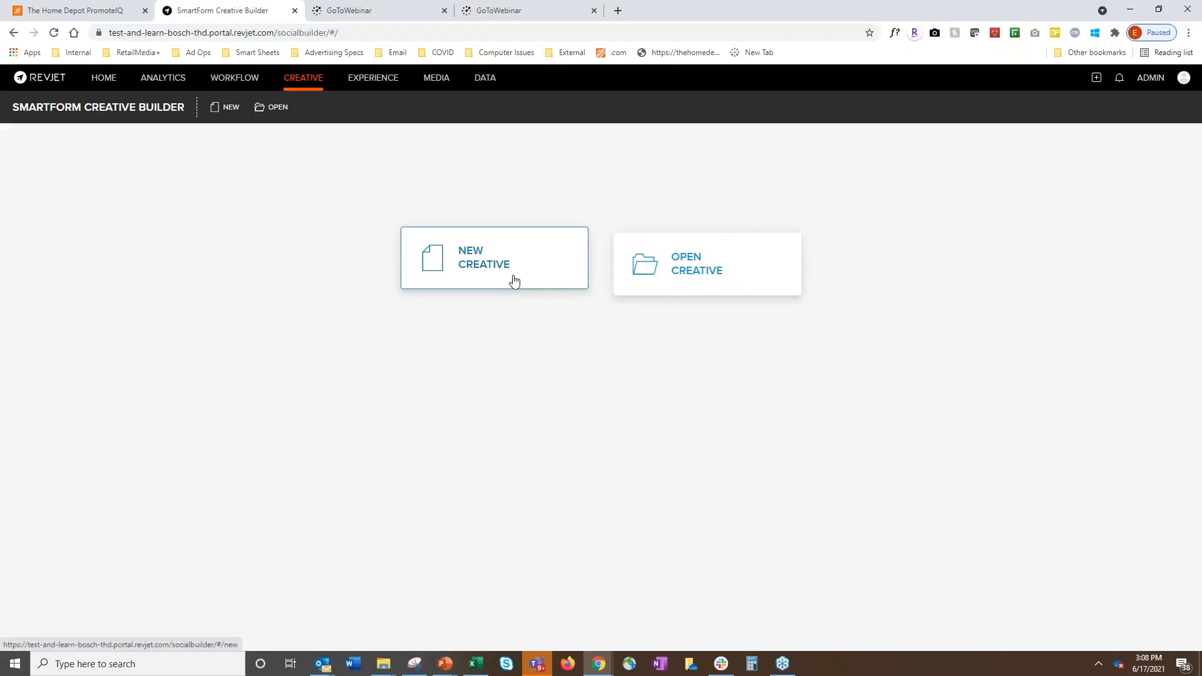
pyautogui.click(529, 258)
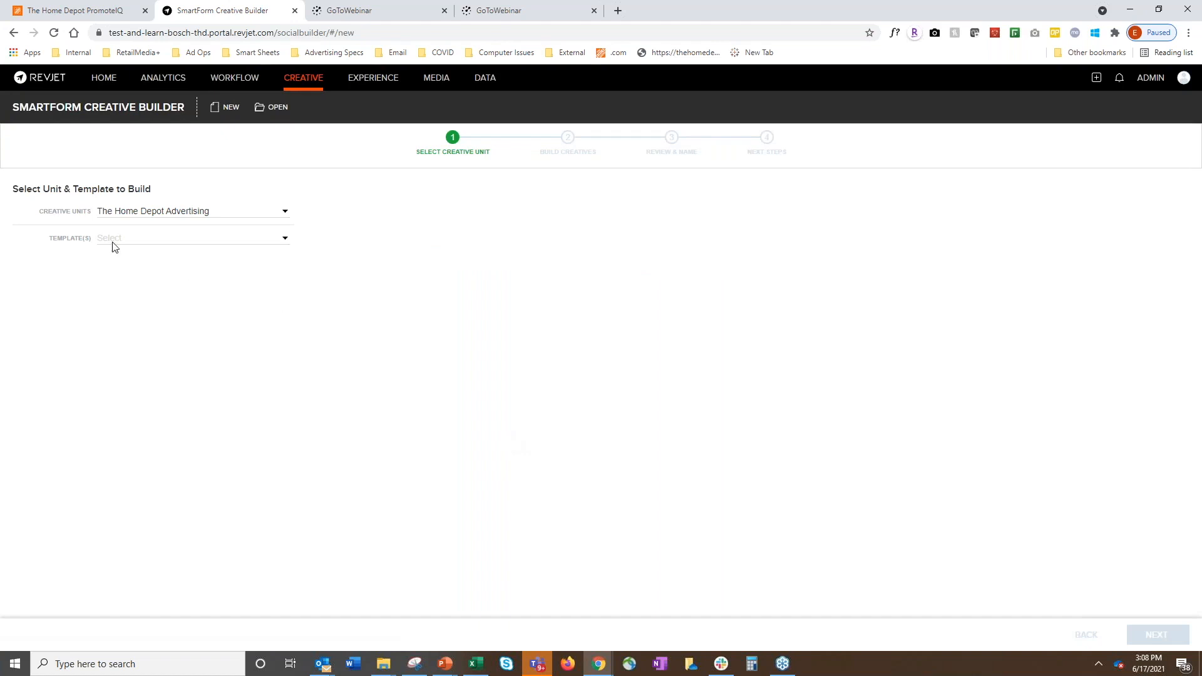
pyautogui.click(283, 213)
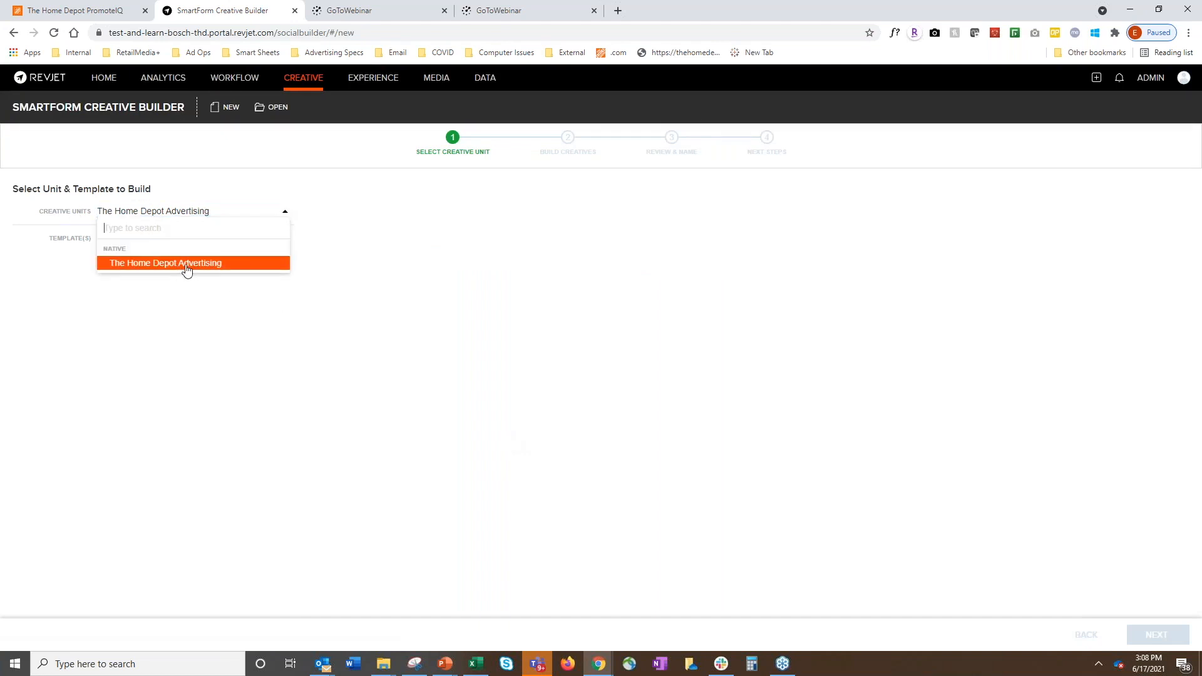
pyautogui.click(247, 270)
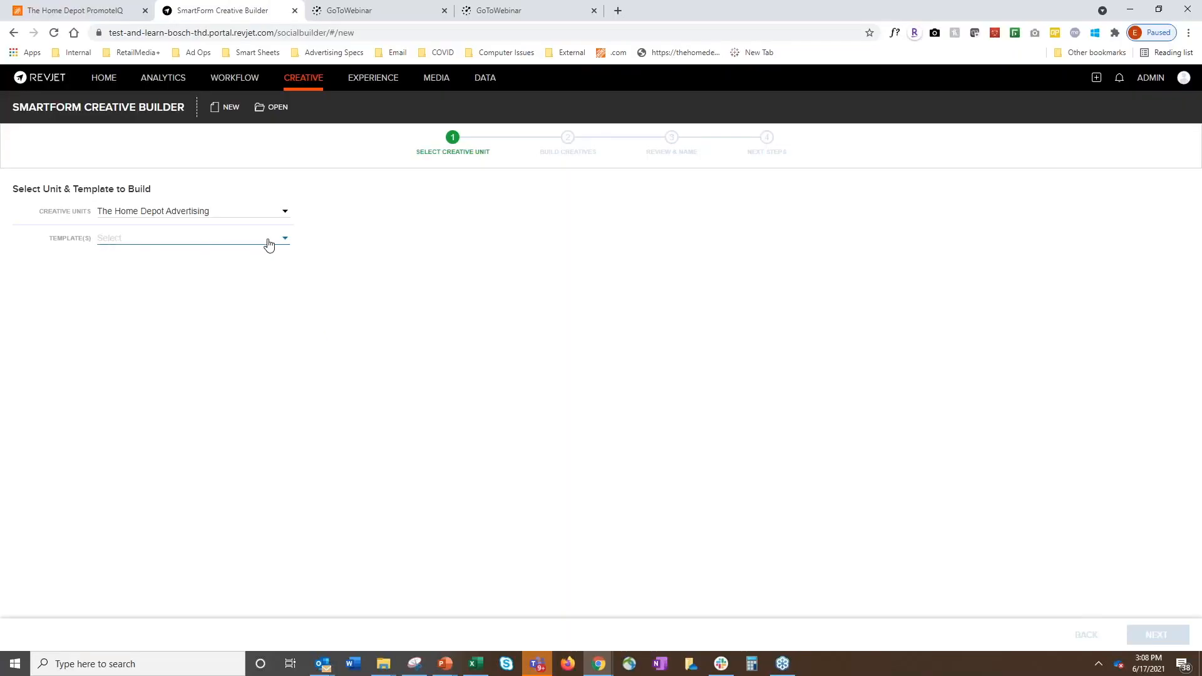
# Choose the Vertical Band Banner w/Image from PIP template and continue to the creative building stage.
pyautogui.click(269, 242)
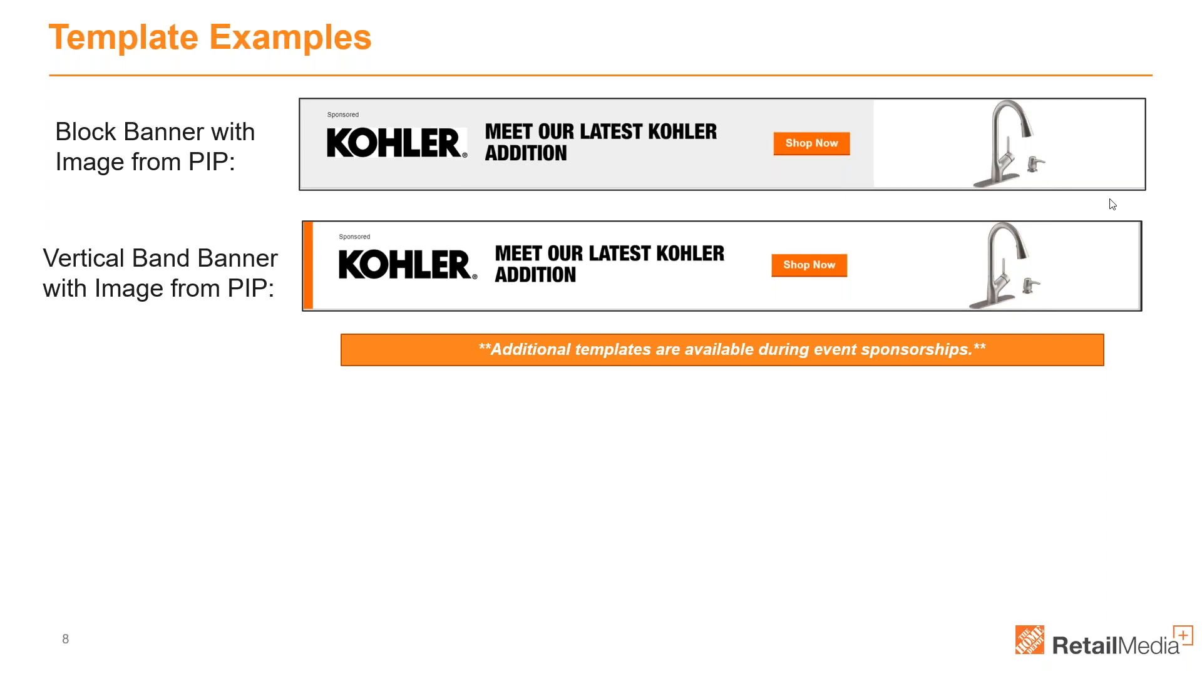
pyautogui.moveTo(1201, 57); pyautogui.dragTo(771, 66)
pyautogui.click(292, 355)
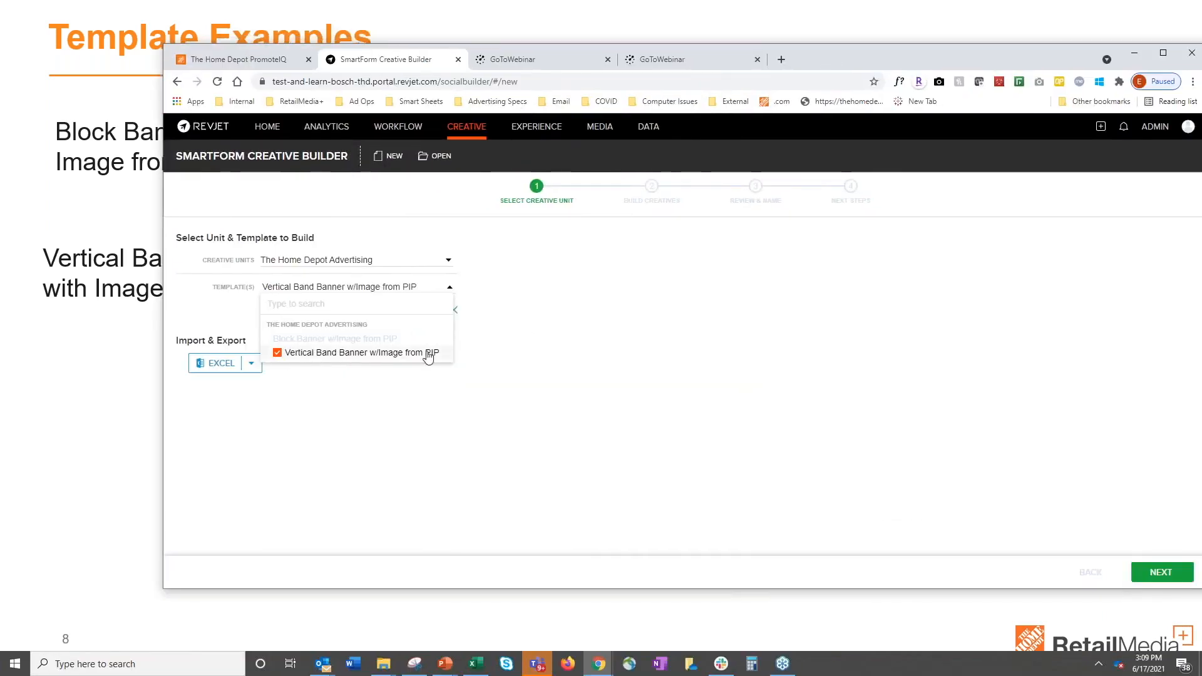
pyautogui.click(1162, 53)
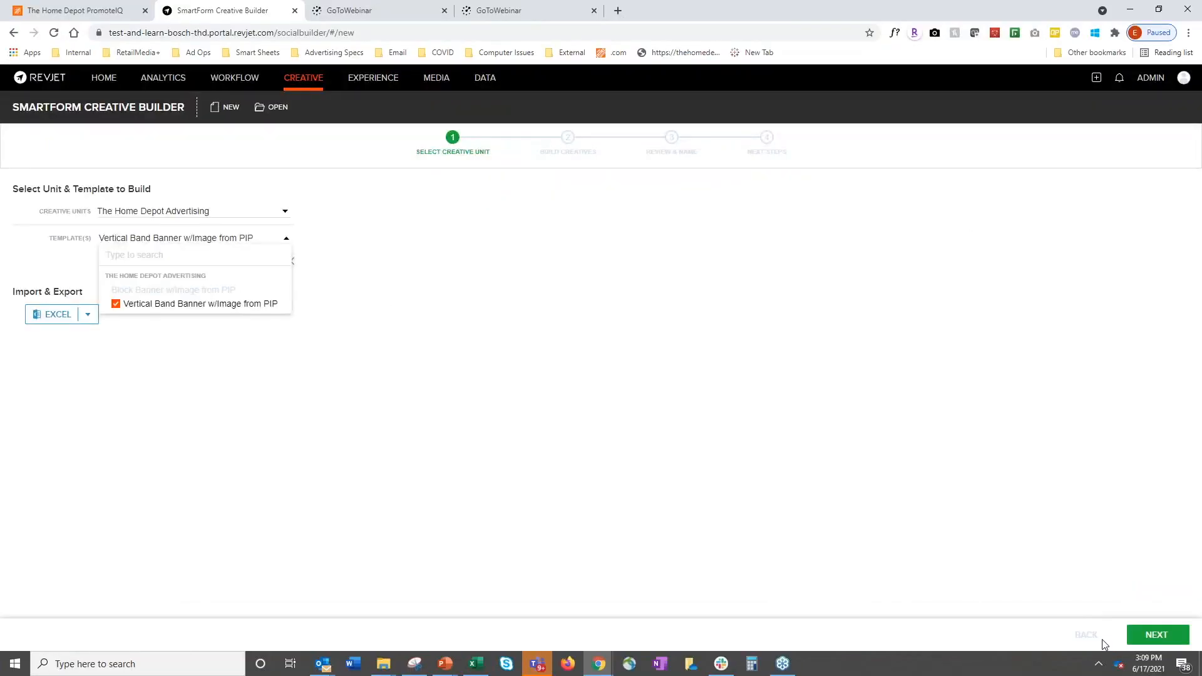
pyautogui.click(1163, 635)
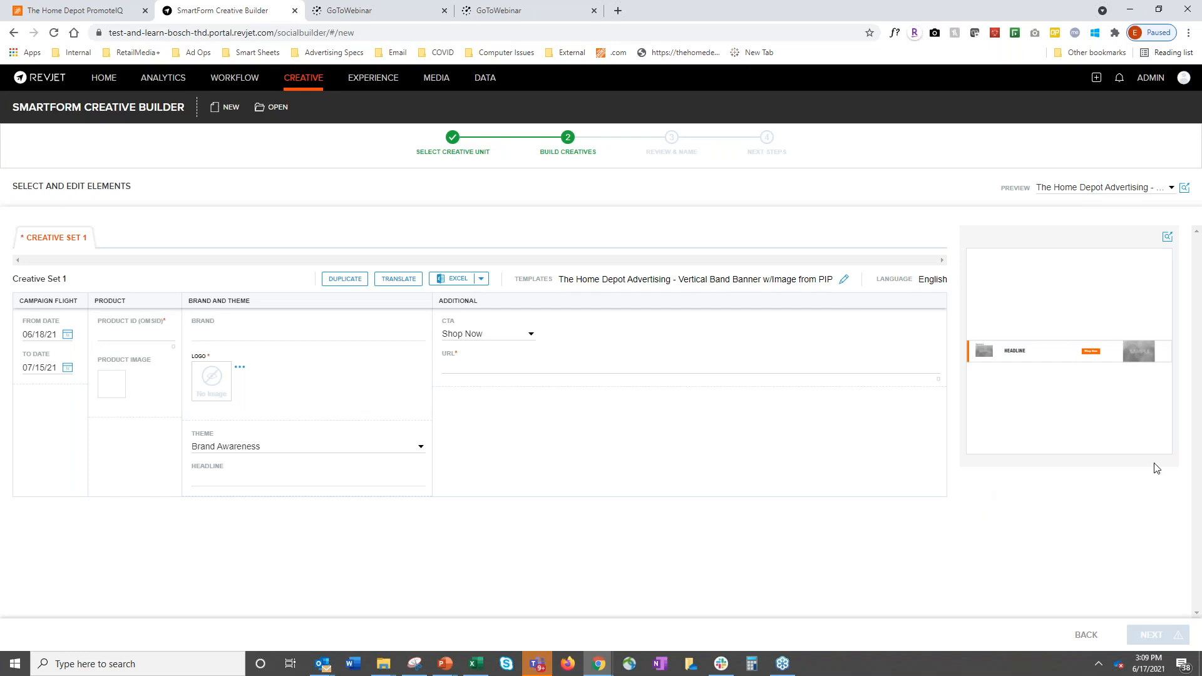
# Enter 304813303 as the product ID (OMSID) for Creative Set 1.
pyautogui.click(157, 338)
pyautogui.write('30481330')
pyautogui.press('BackSpace')
pyautogui.press('BackSpace')
pyautogui.press('BackSpace')
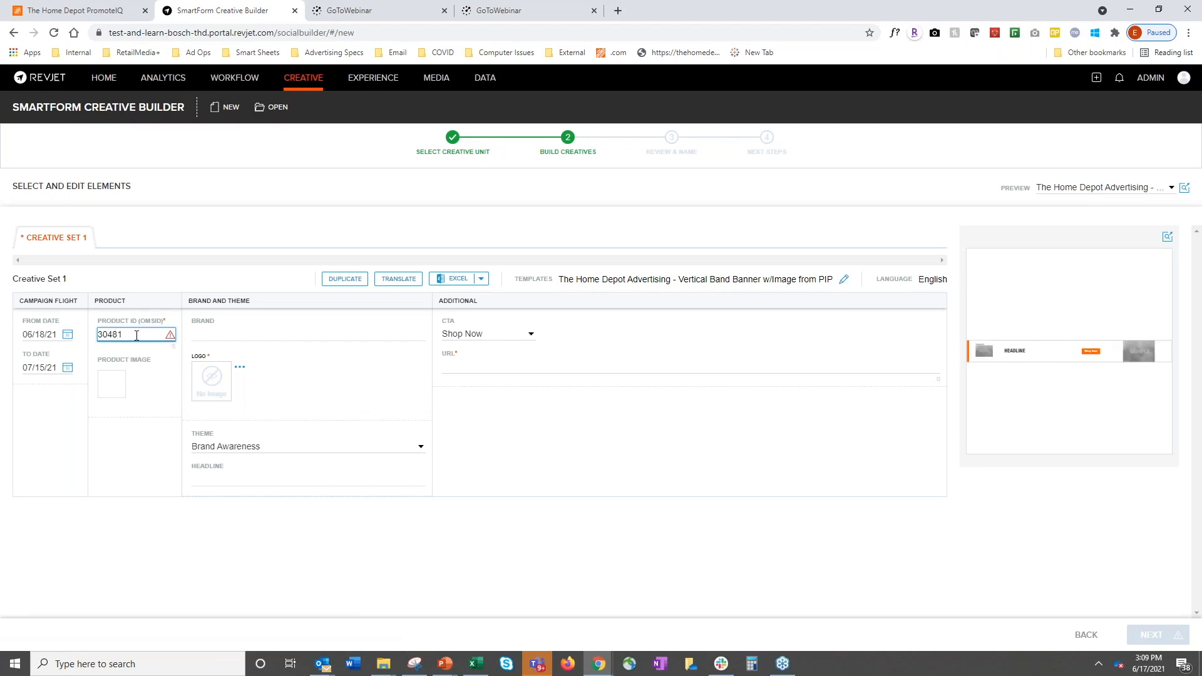
pyautogui.write('3303')
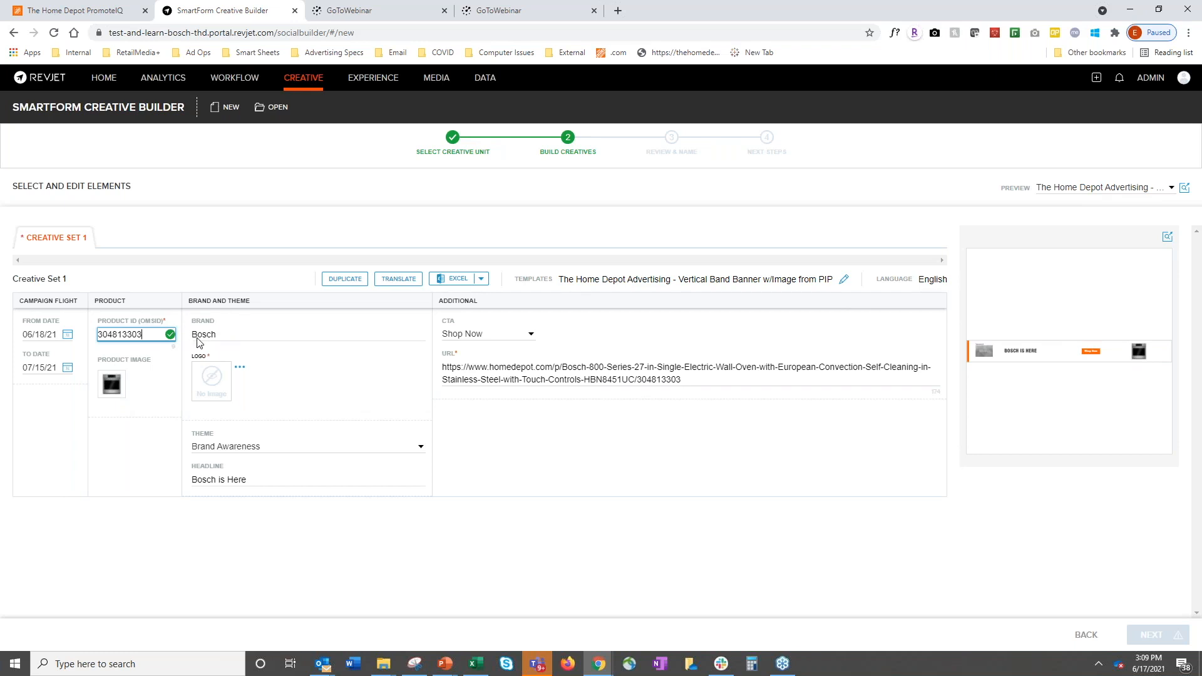
# Browse assets for the creative's logo and upload the Bosch PNG file from the Desktop as a new asset.
pyautogui.click(263, 380)
pyautogui.click(241, 372)
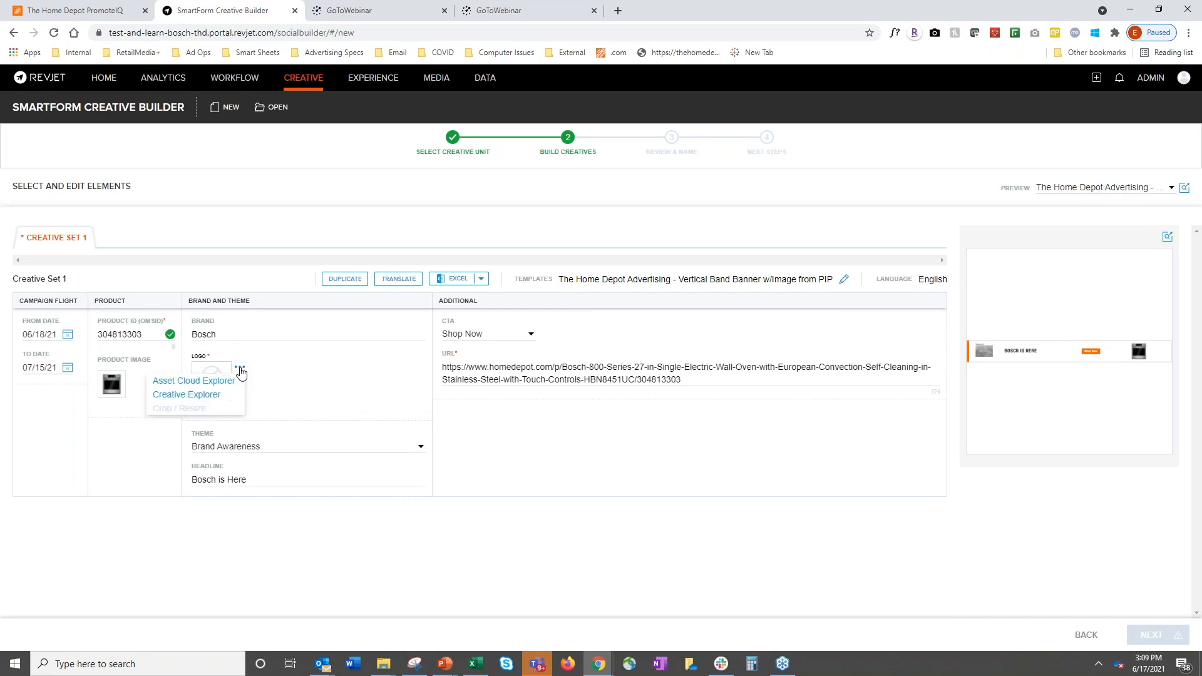
pyautogui.click(204, 392)
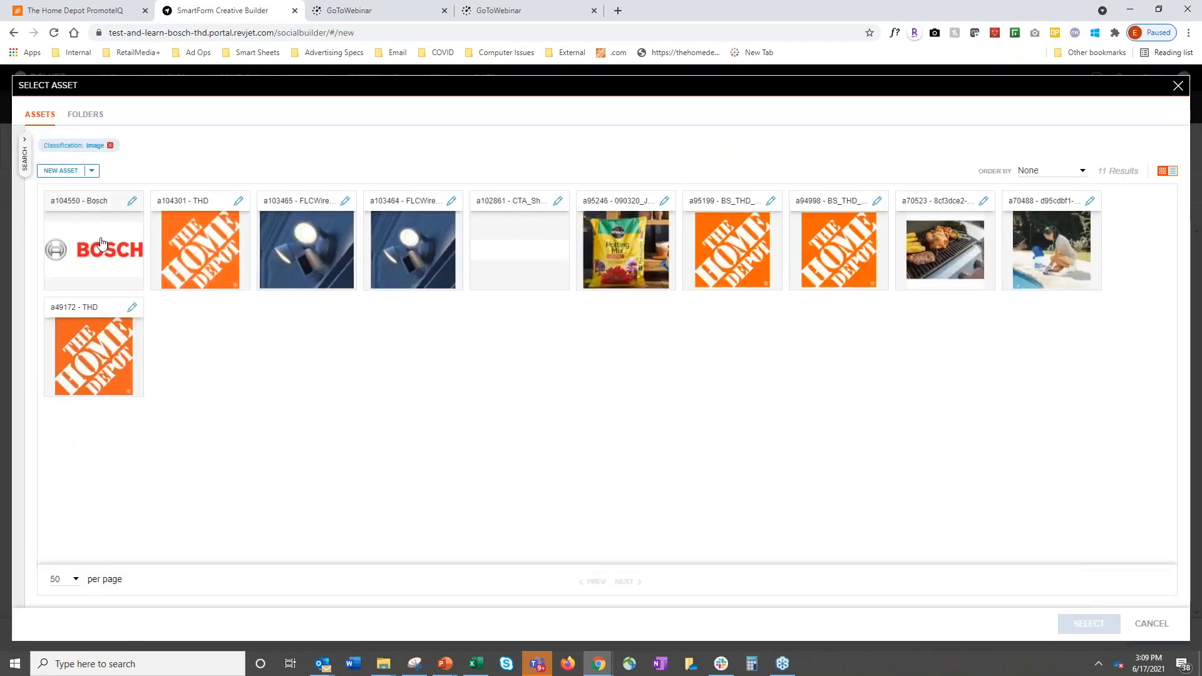
pyautogui.click(64, 173)
pyautogui.click(57, 188)
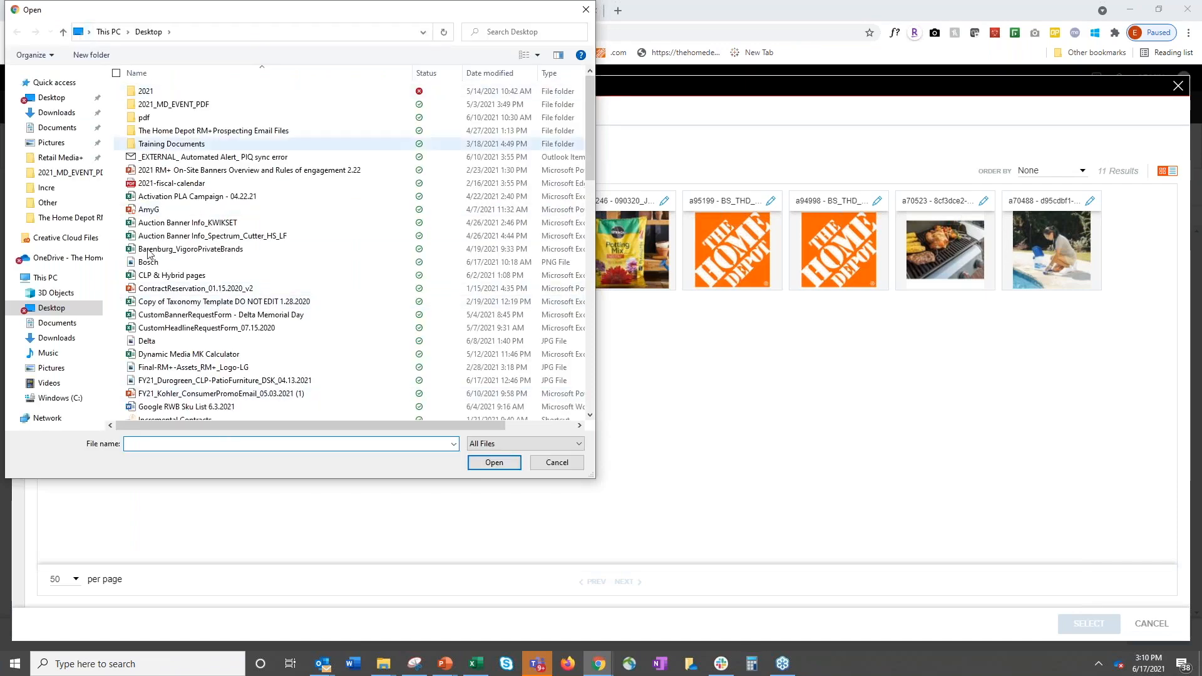
pyautogui.click(145, 263)
pyautogui.click(494, 462)
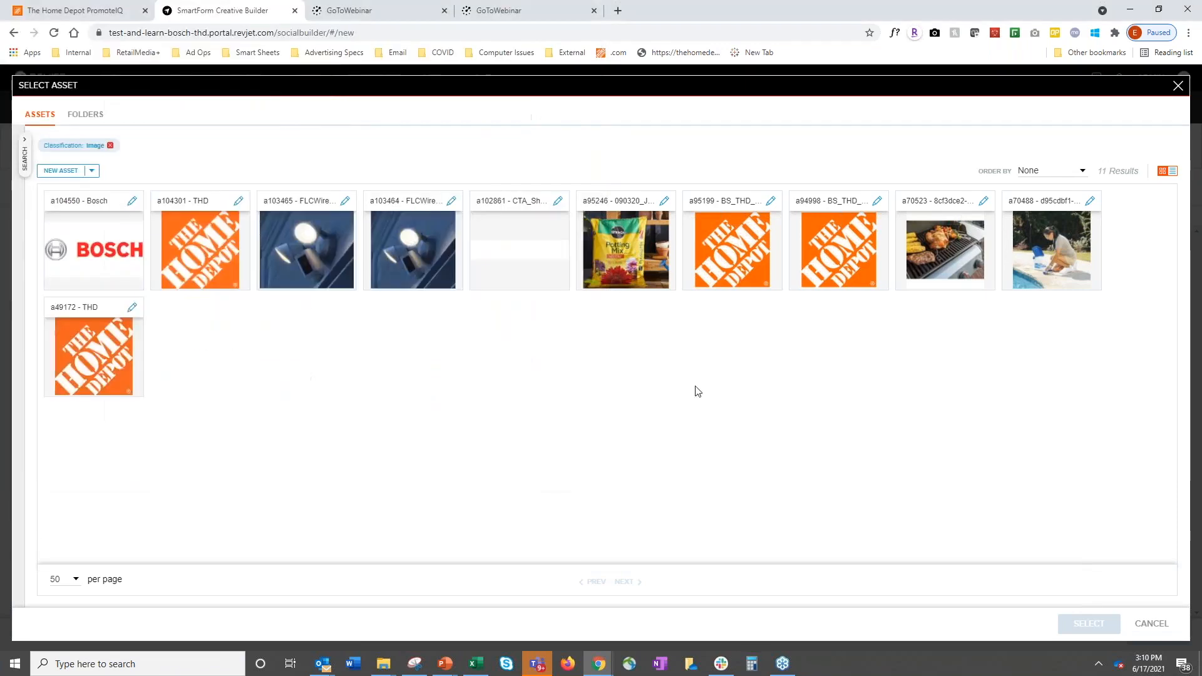
# Give the Bosch asset the Logo role, store it in the Aprimo DAM Images | Test and Learn - Bosch folder, and apply it as the creative's logo.
pyautogui.click(586, 212)
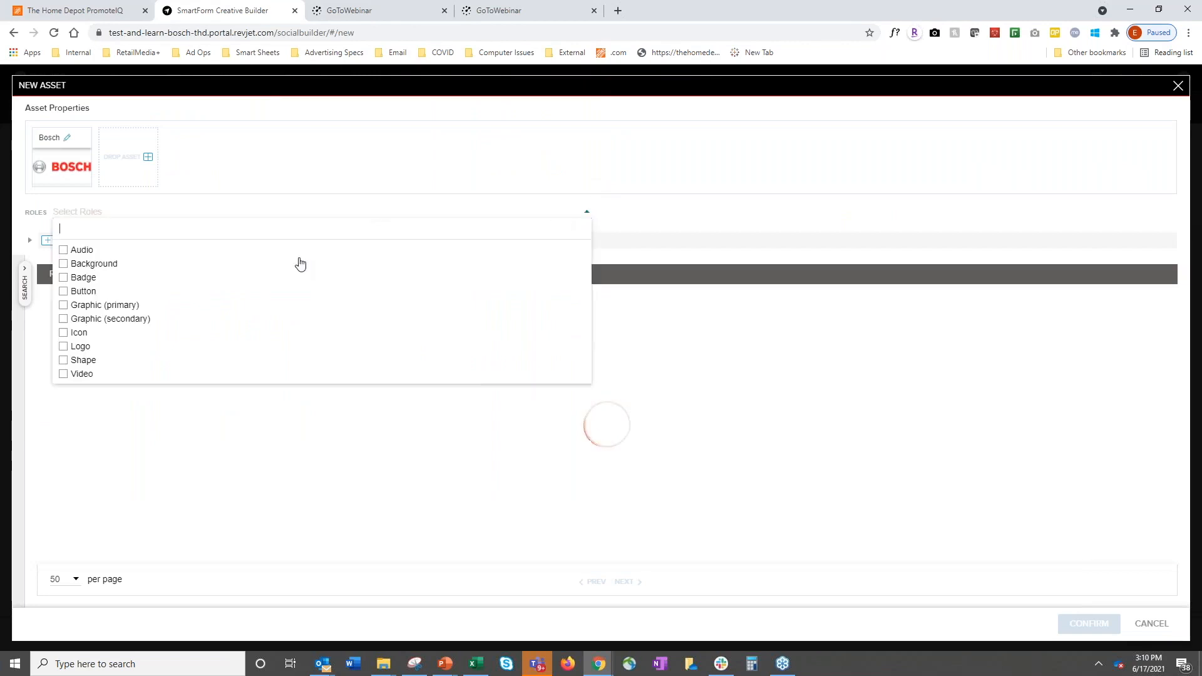
pyautogui.click(68, 348)
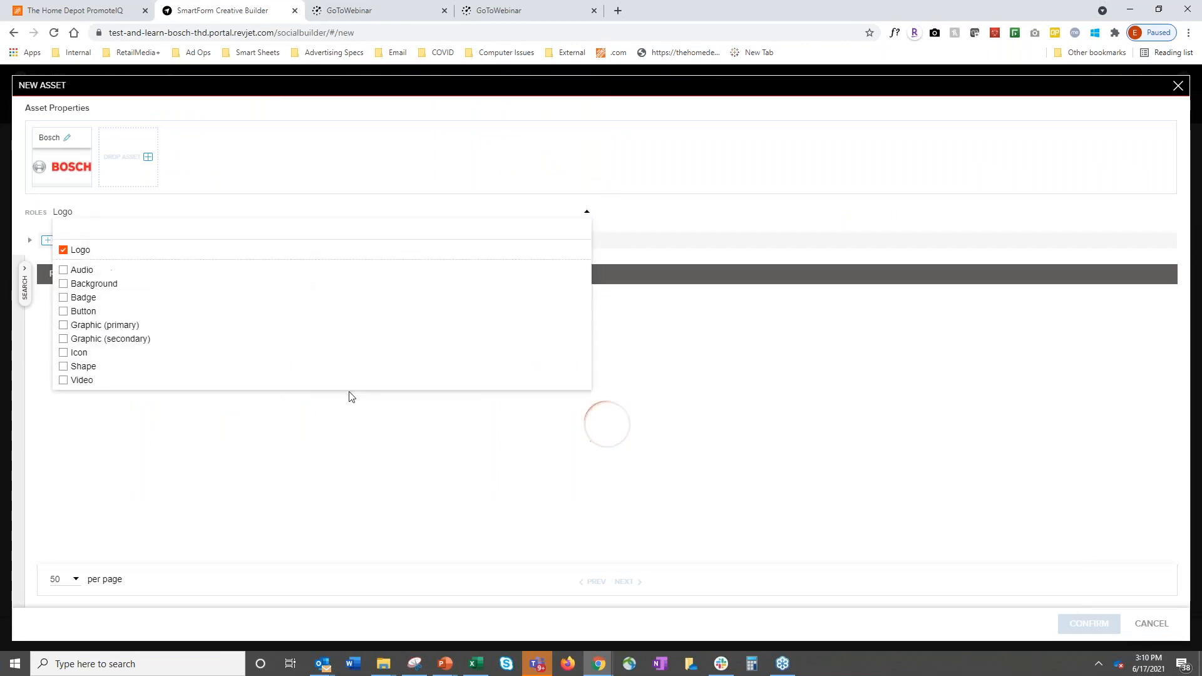
pyautogui.click(715, 219)
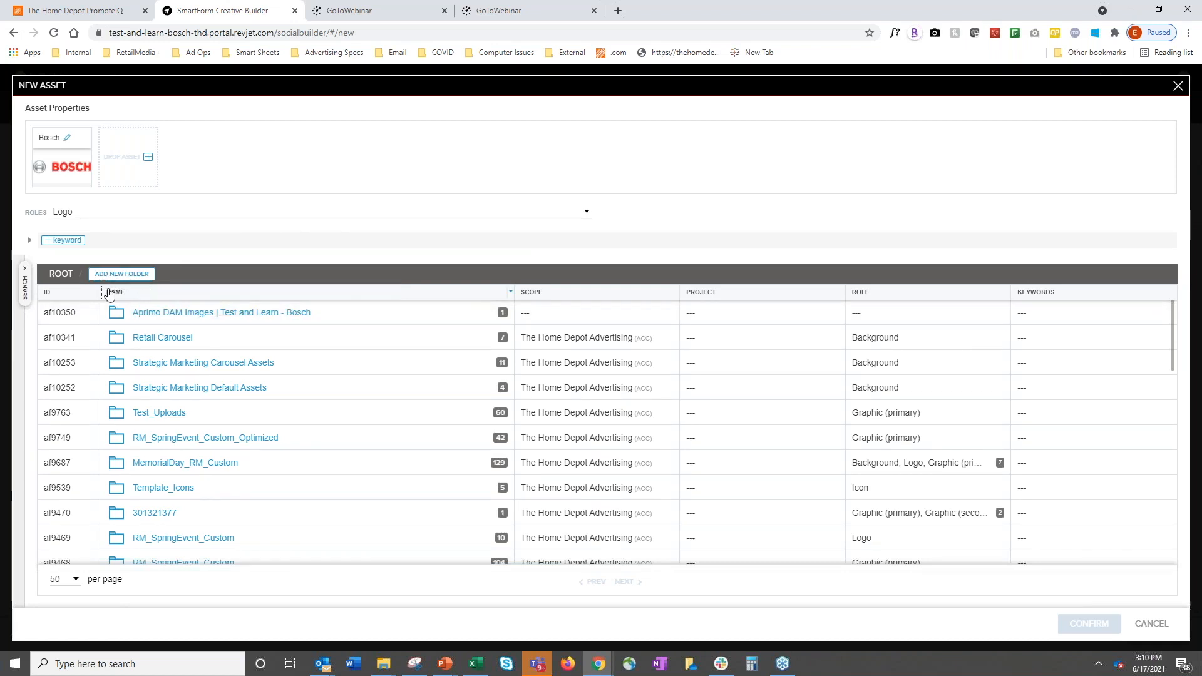
pyautogui.click(273, 317)
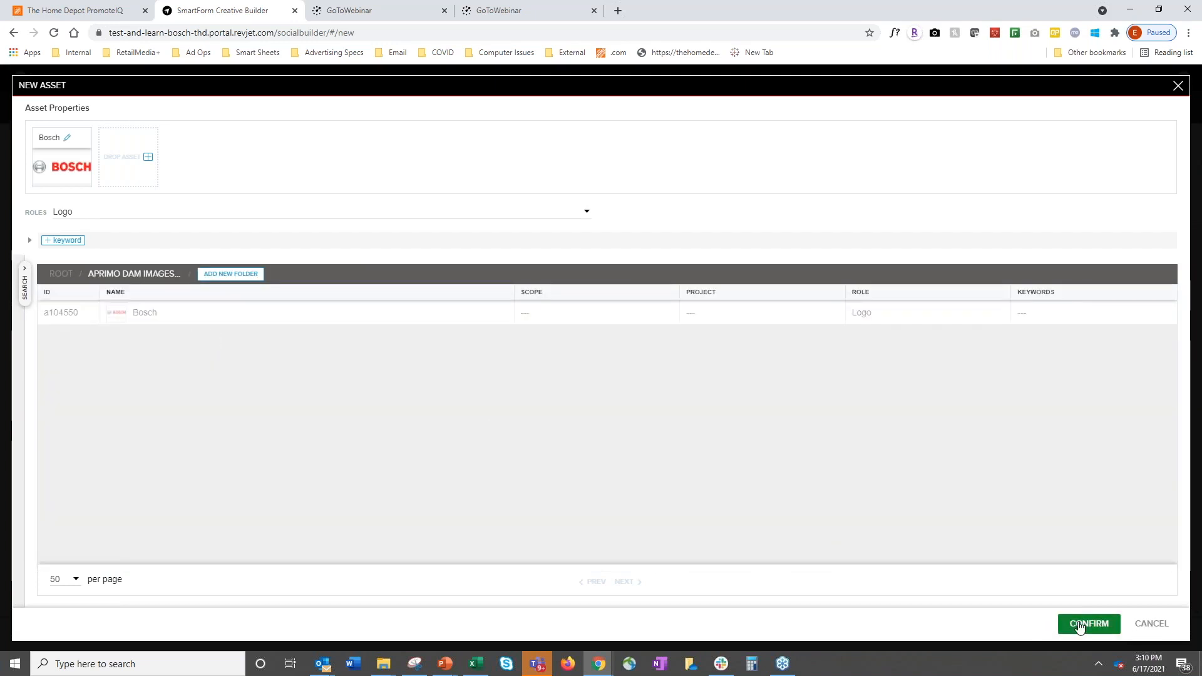
pyautogui.click(1080, 627)
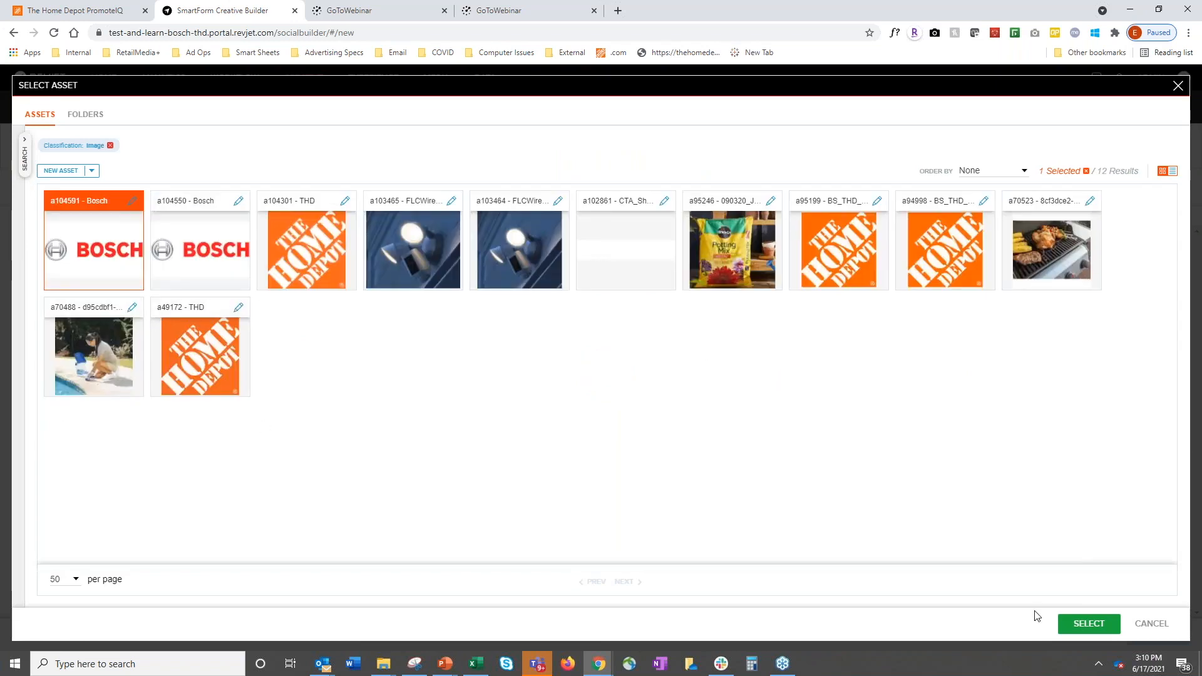
pyautogui.click(1090, 623)
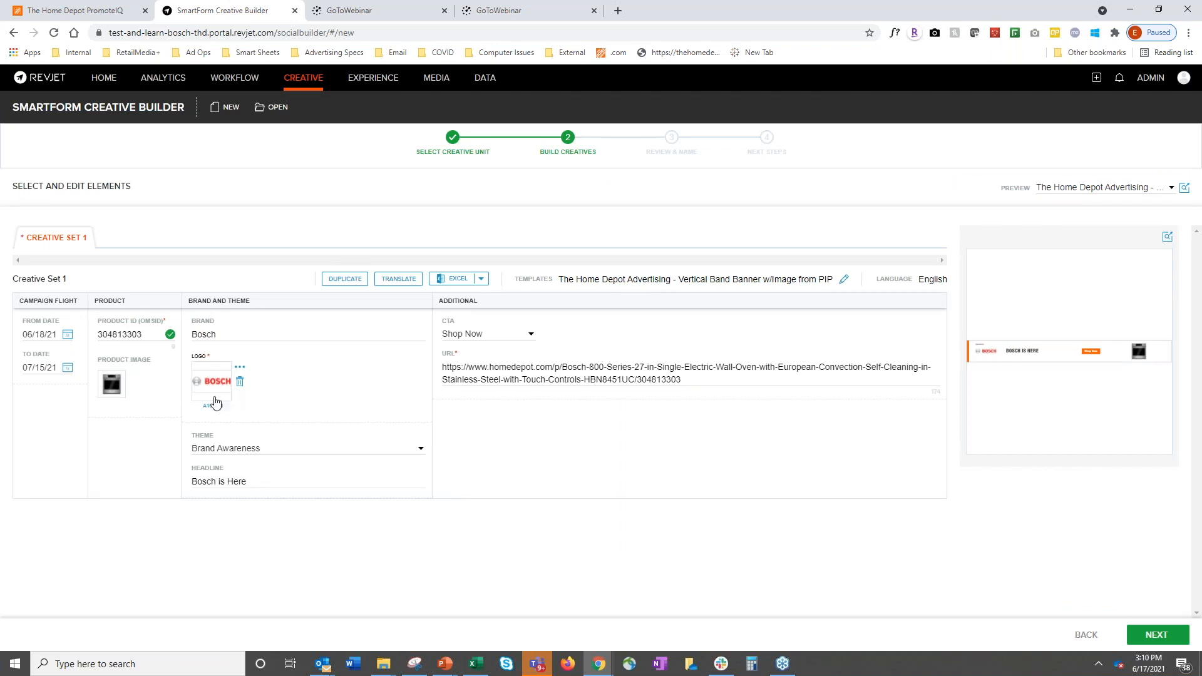
# Set the creative's theme to Product Launch.
pyautogui.click(420, 451)
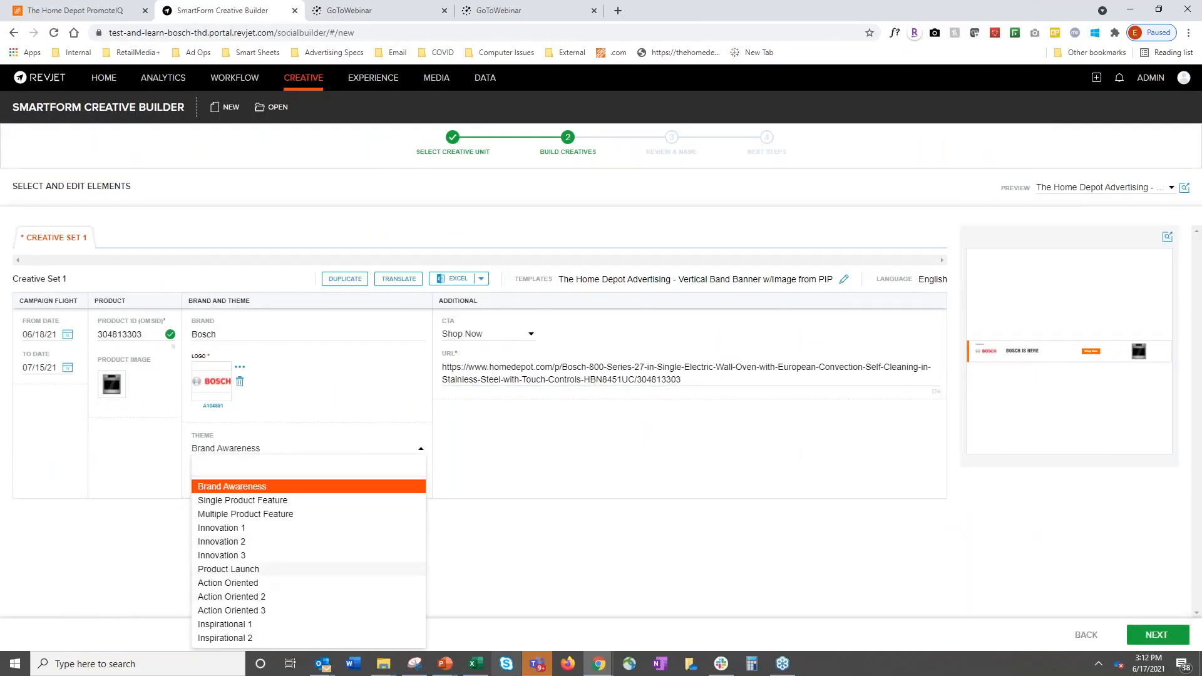
pyautogui.click(263, 570)
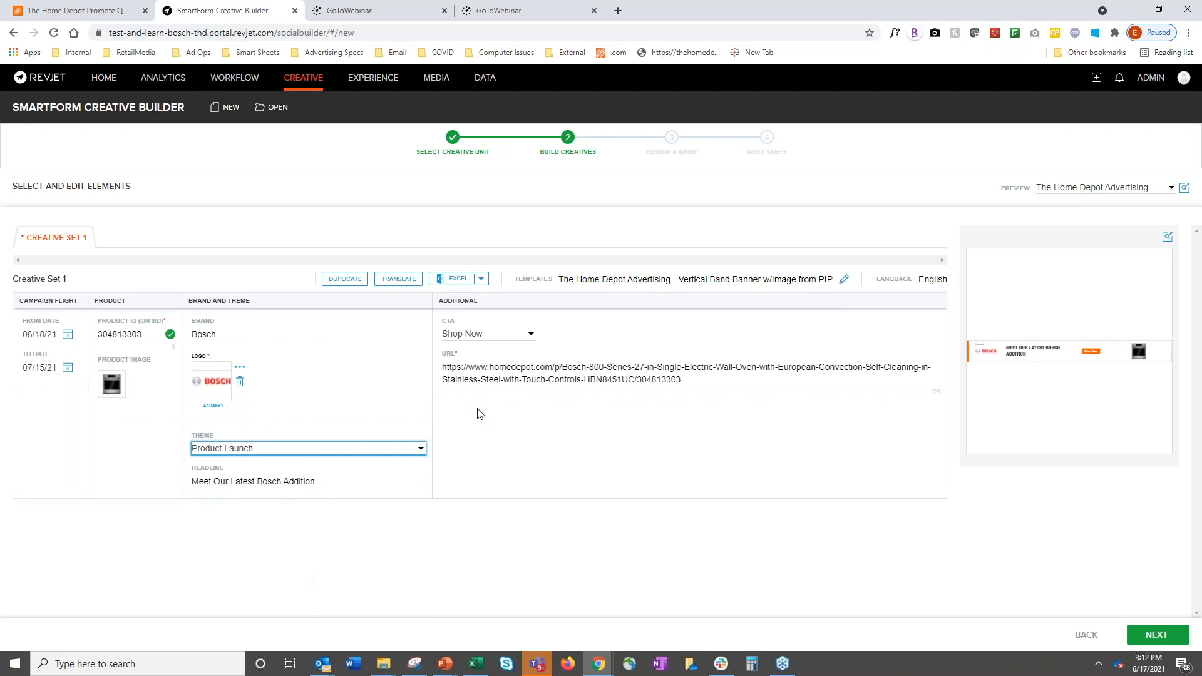
# Review the available call-to-action options, the product ID and the destination URL of Creative Set 1.
pyautogui.click(530, 334)
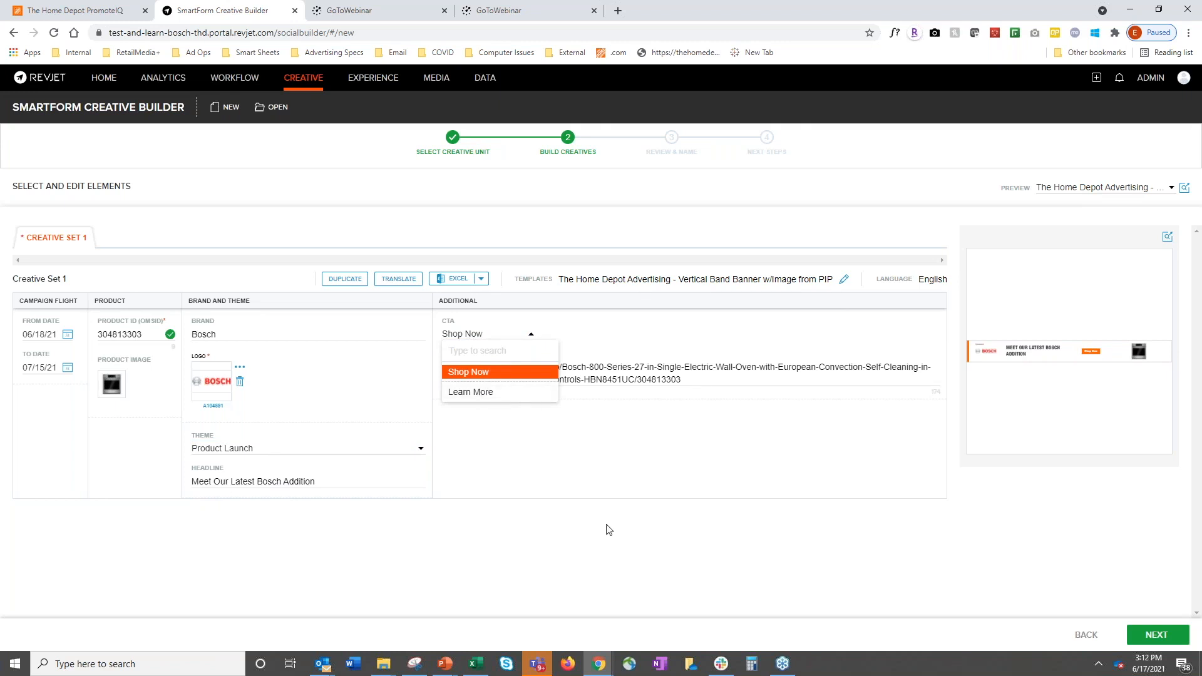
pyautogui.click(609, 446)
pyautogui.moveTo(697, 383); pyautogui.dragTo(422, 354)
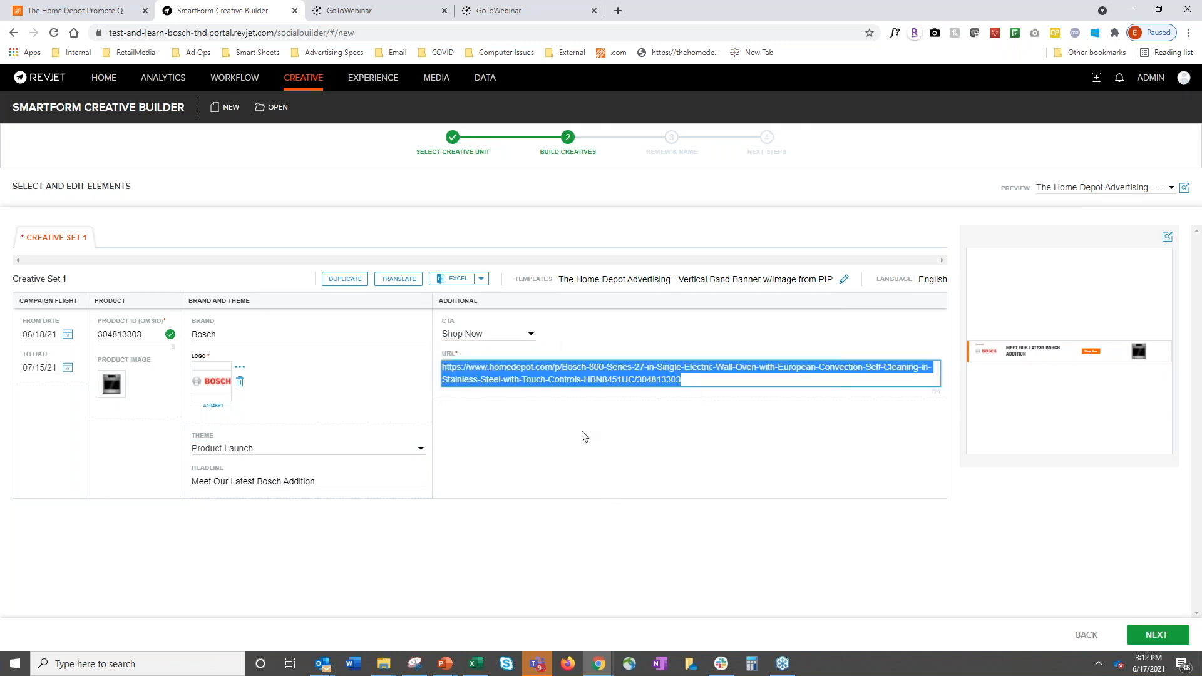
pyautogui.click(607, 431)
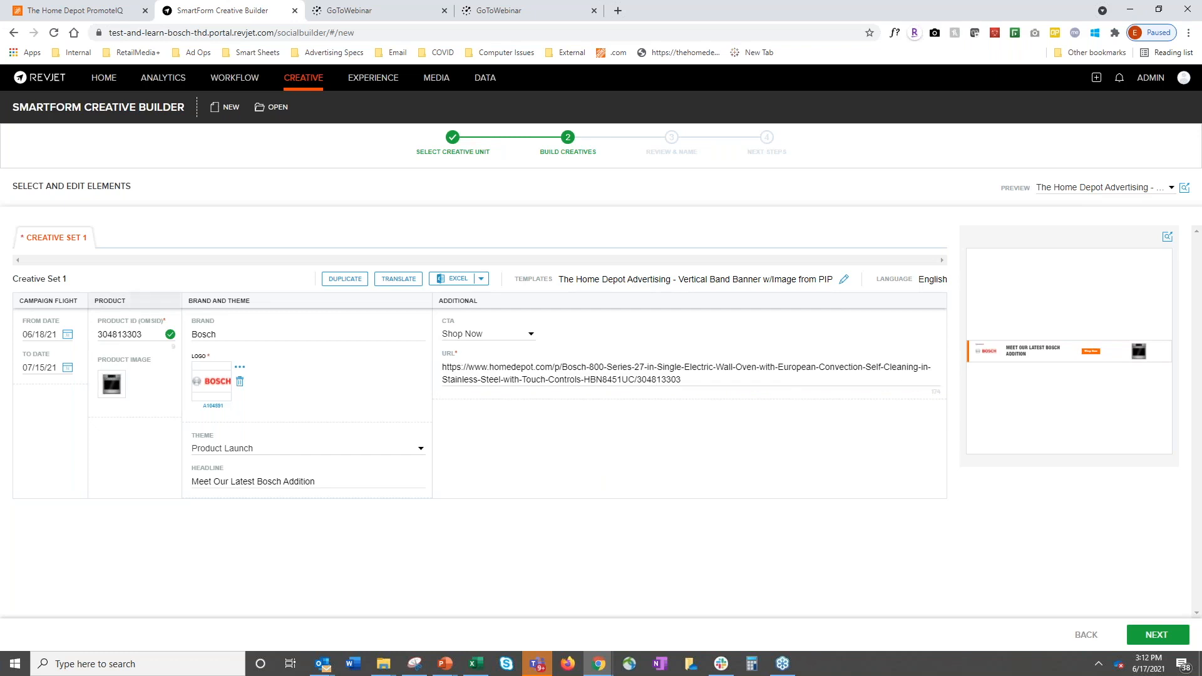
pyautogui.click(150, 337)
pyautogui.click(711, 381)
pyautogui.hotkey('ctrl', 'a')
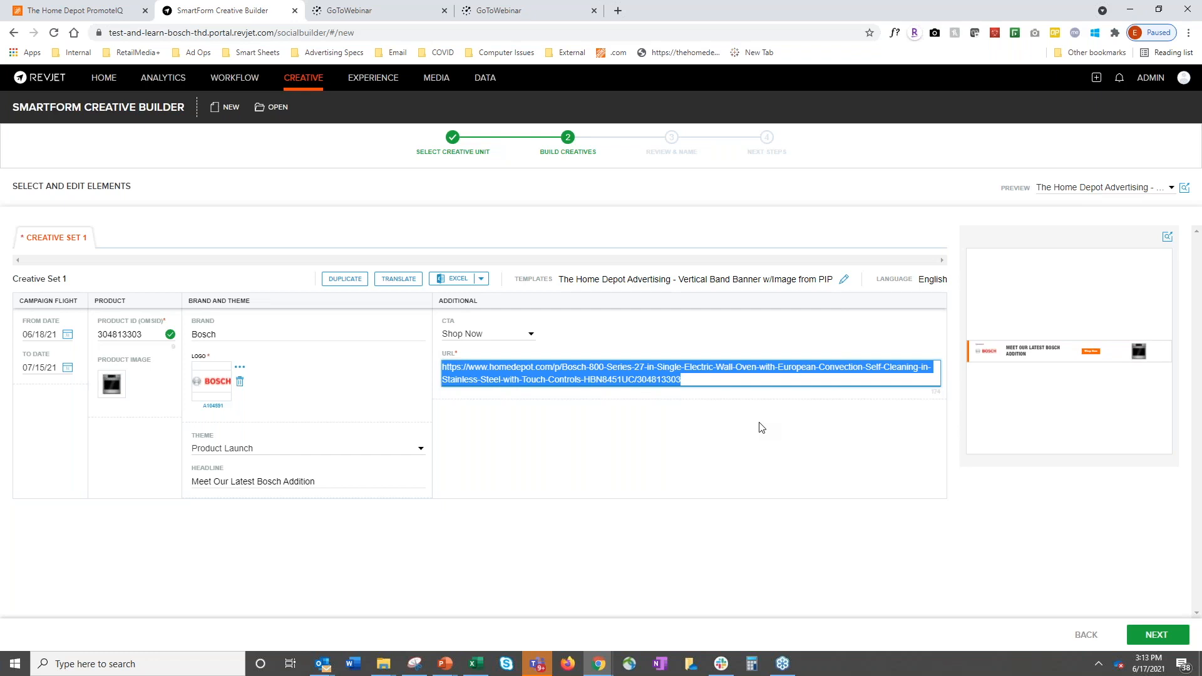
pyautogui.click(761, 428)
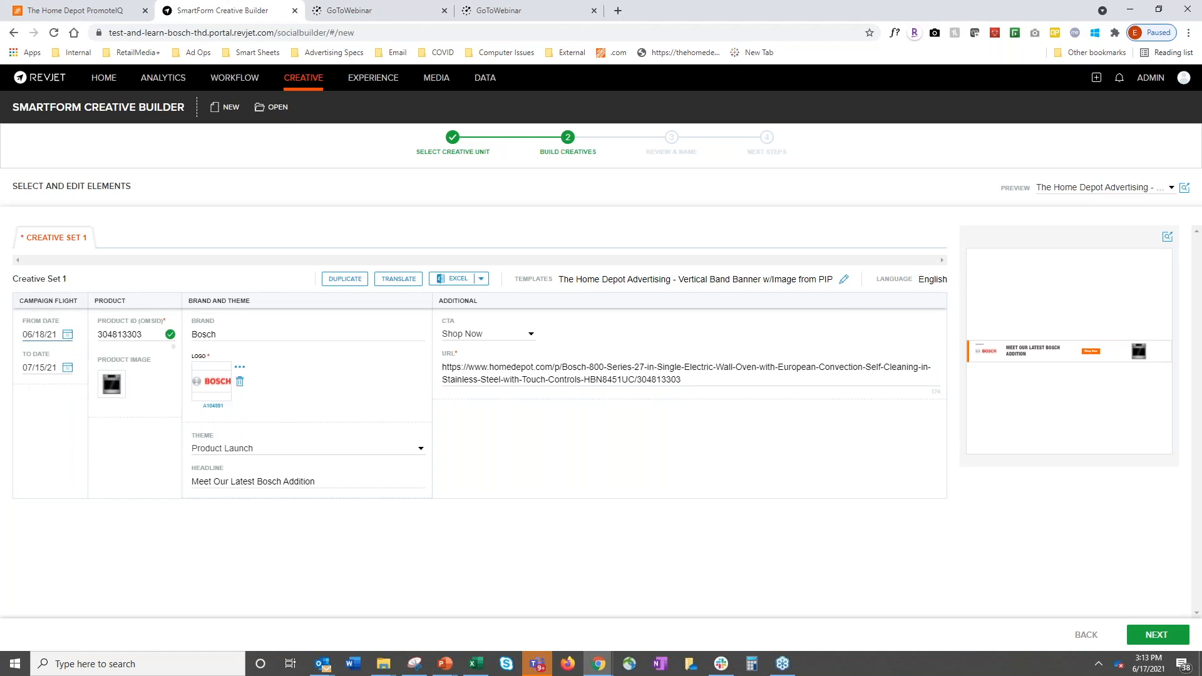
# Set the campaign flight to run from 06/17/21 to 01/31/22.
pyautogui.click(67, 336)
pyautogui.click(77, 416)
pyautogui.click(67, 368)
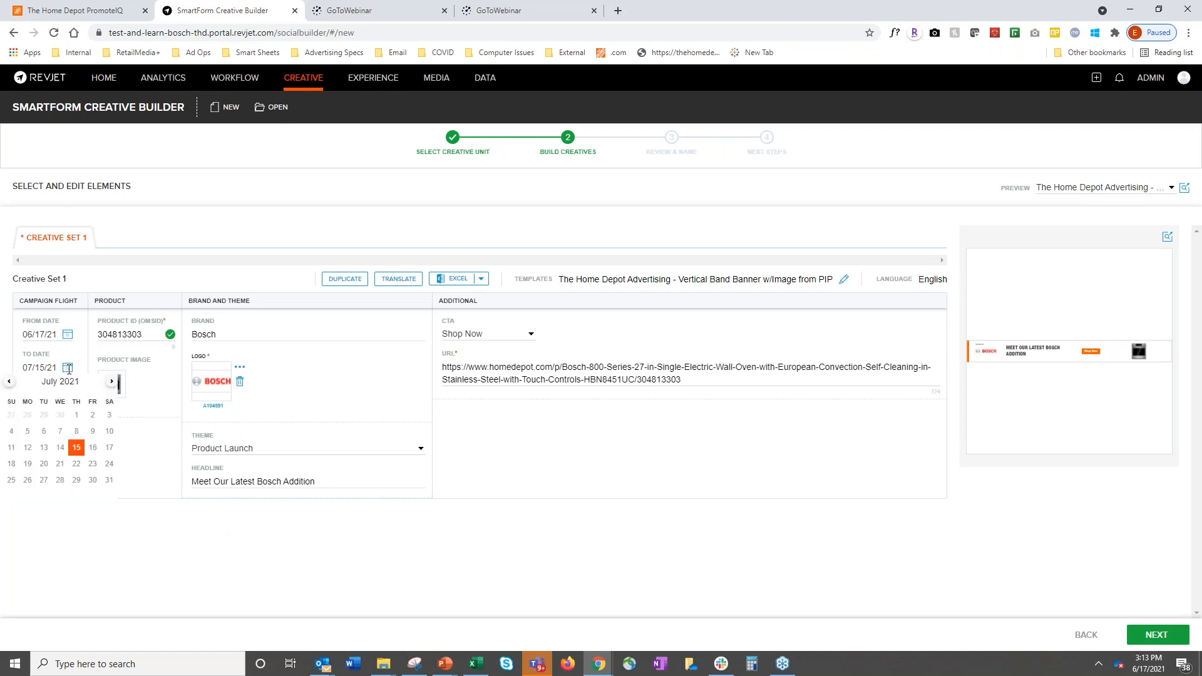
pyautogui.click(112, 383)
pyautogui.doubleClick(112, 382)
pyautogui.click(112, 383)
pyautogui.click(113, 382)
pyautogui.click(112, 383)
pyautogui.click(28, 501)
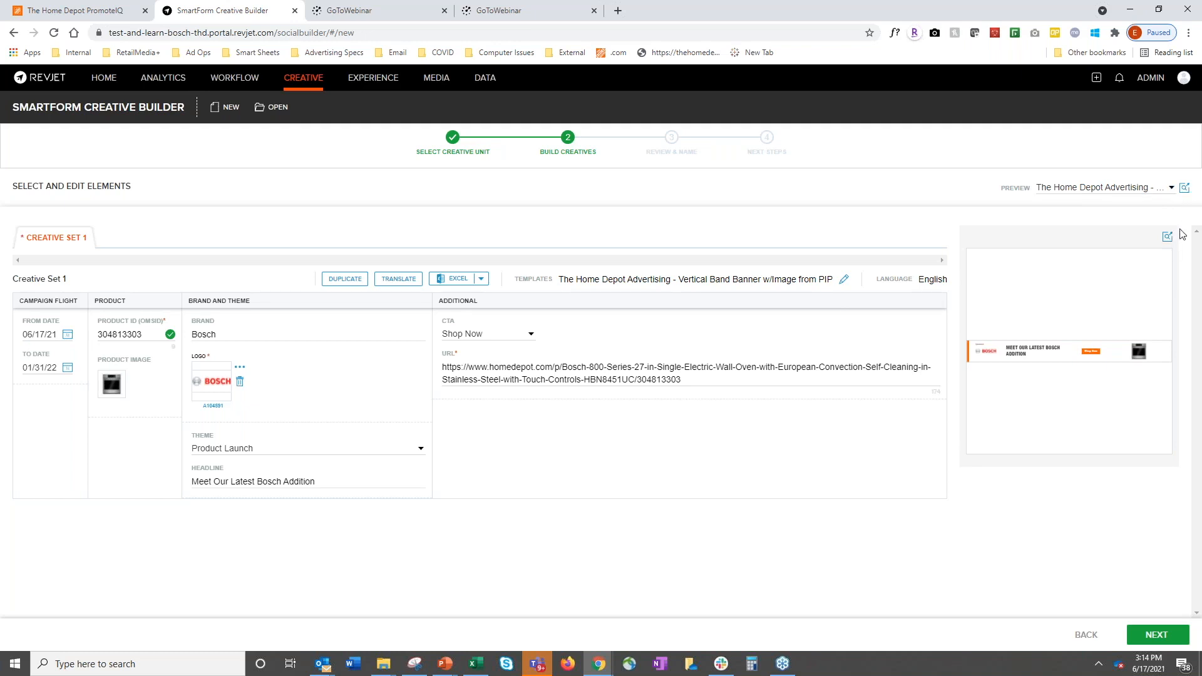
# Preview the creative full size in the Desktop, Browse PLP App, Mobile Web and Browse PLP Tablet formats.
pyautogui.click(1184, 188)
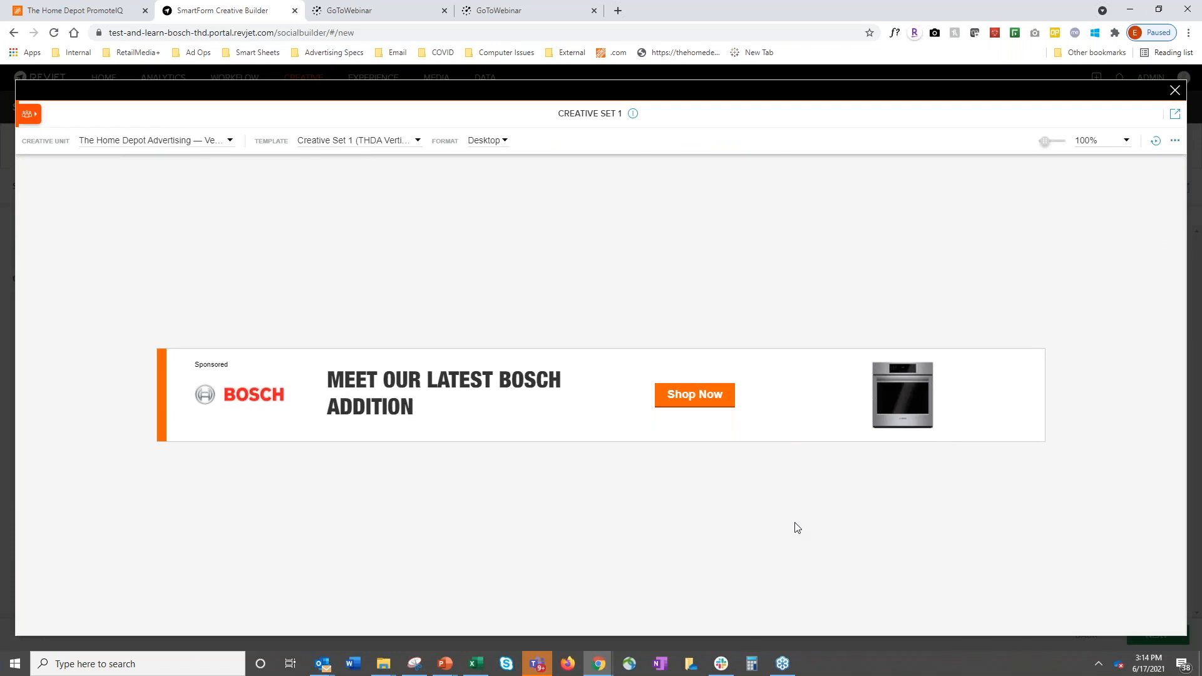
pyautogui.click(506, 142)
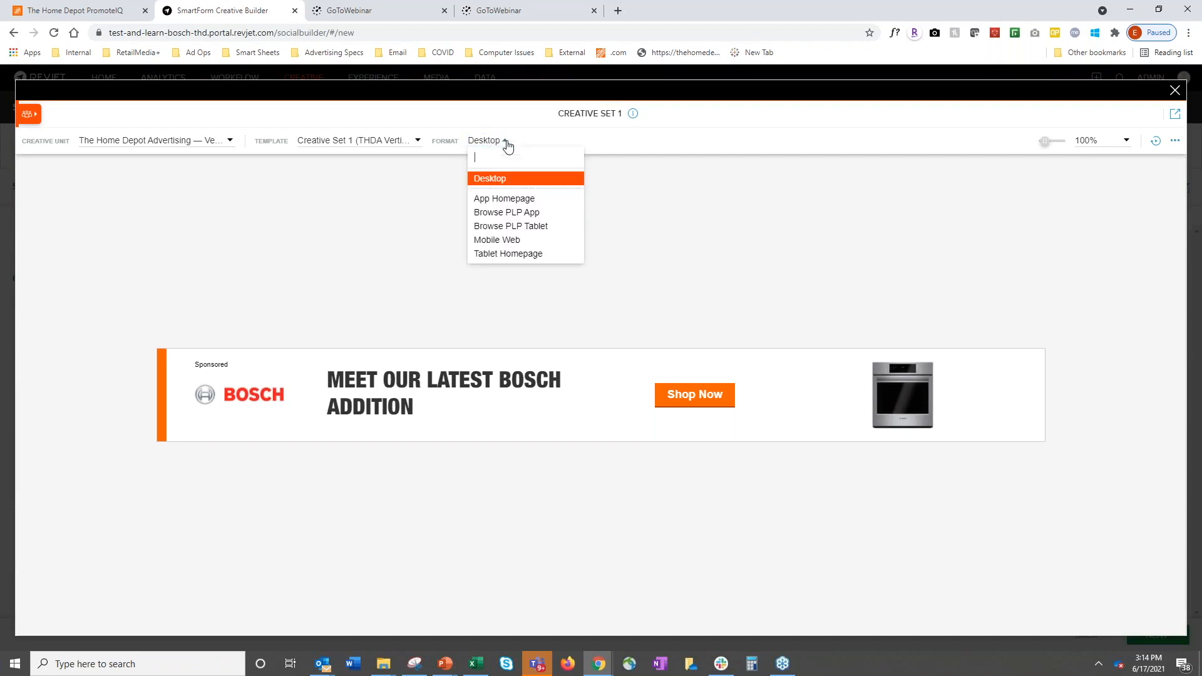
pyautogui.click(524, 212)
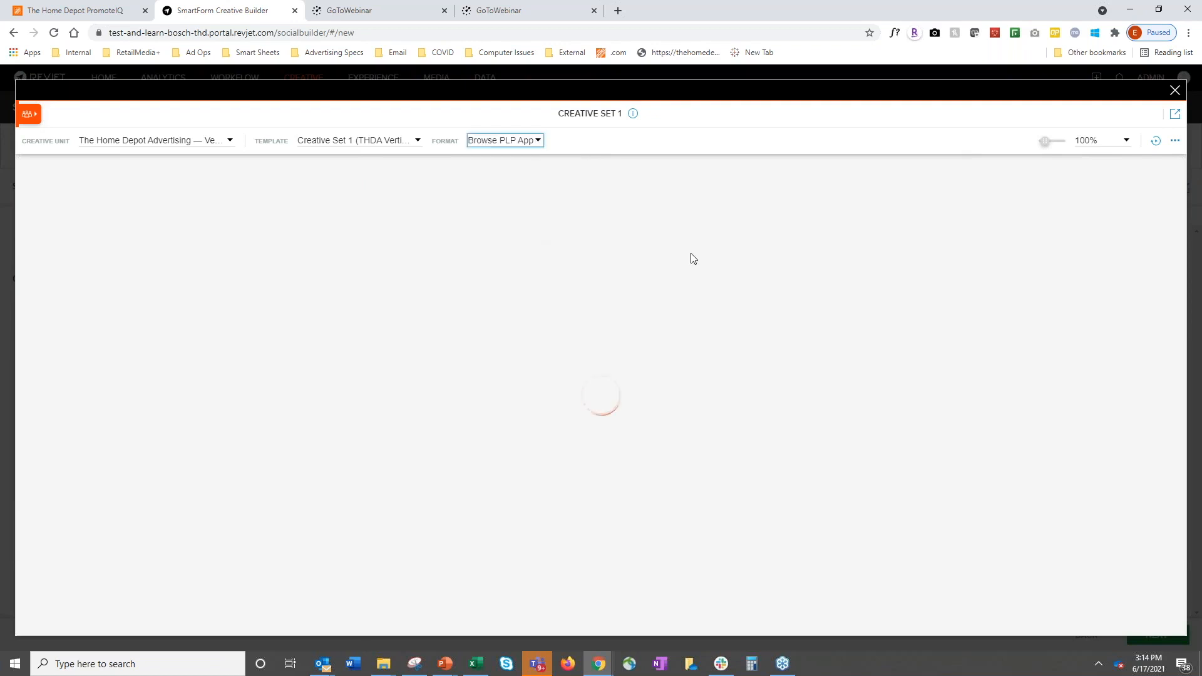
pyautogui.click(535, 147)
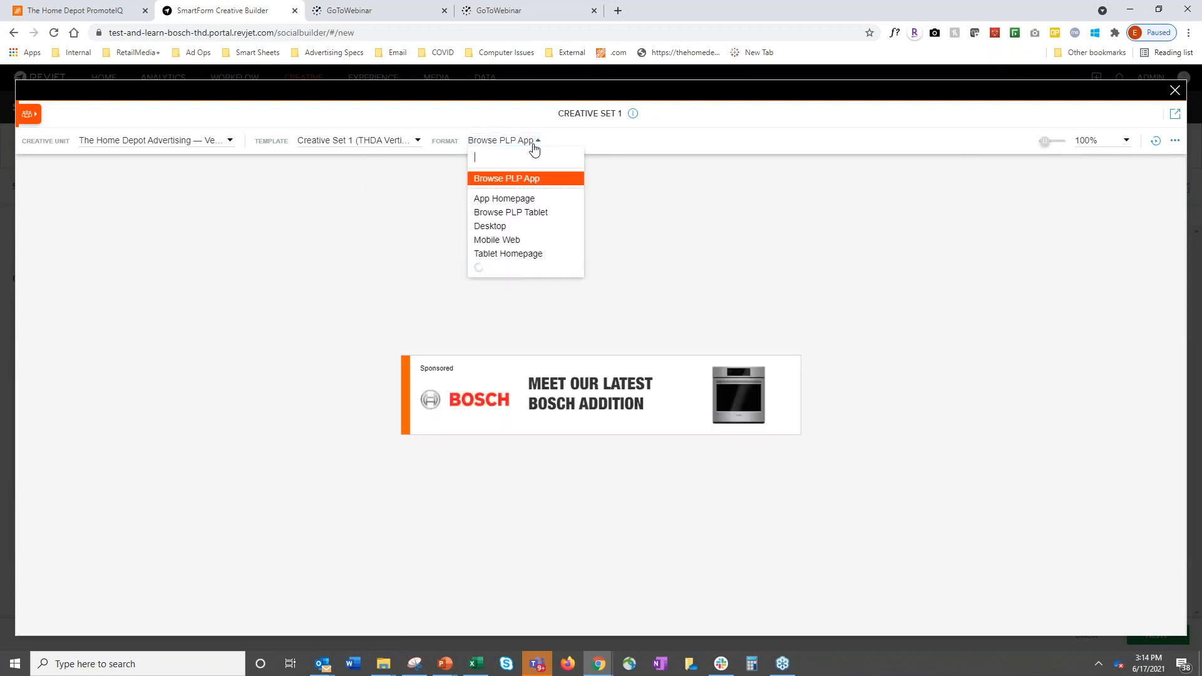
pyautogui.click(510, 240)
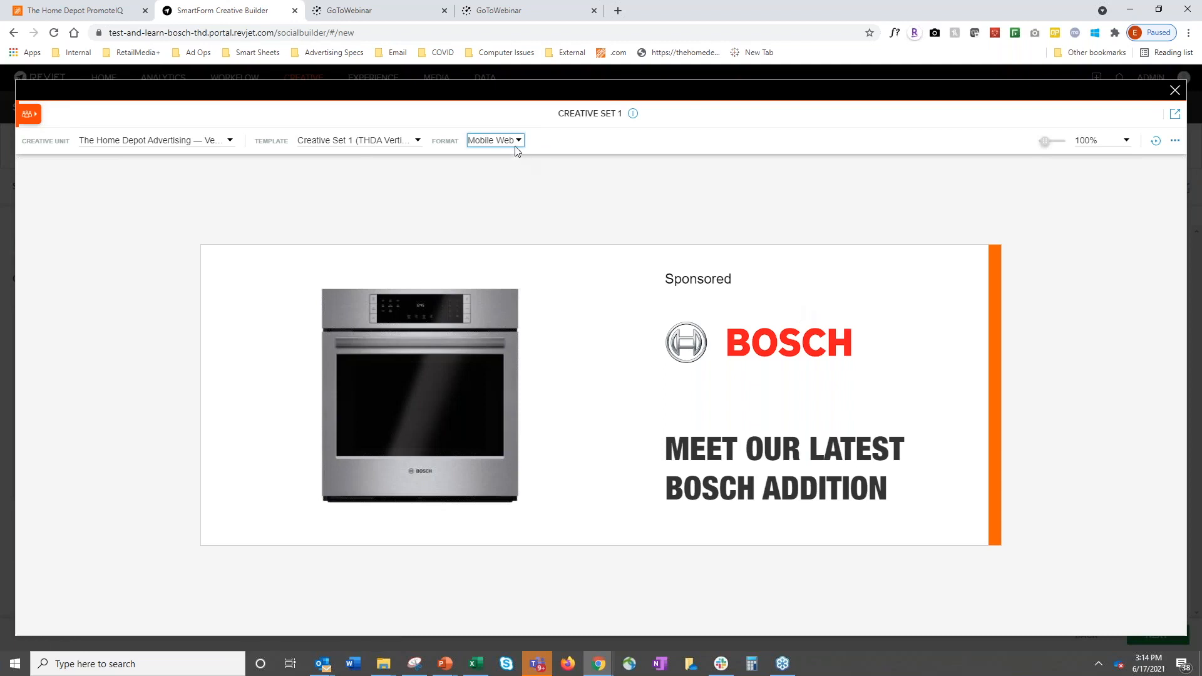
pyautogui.click(517, 143)
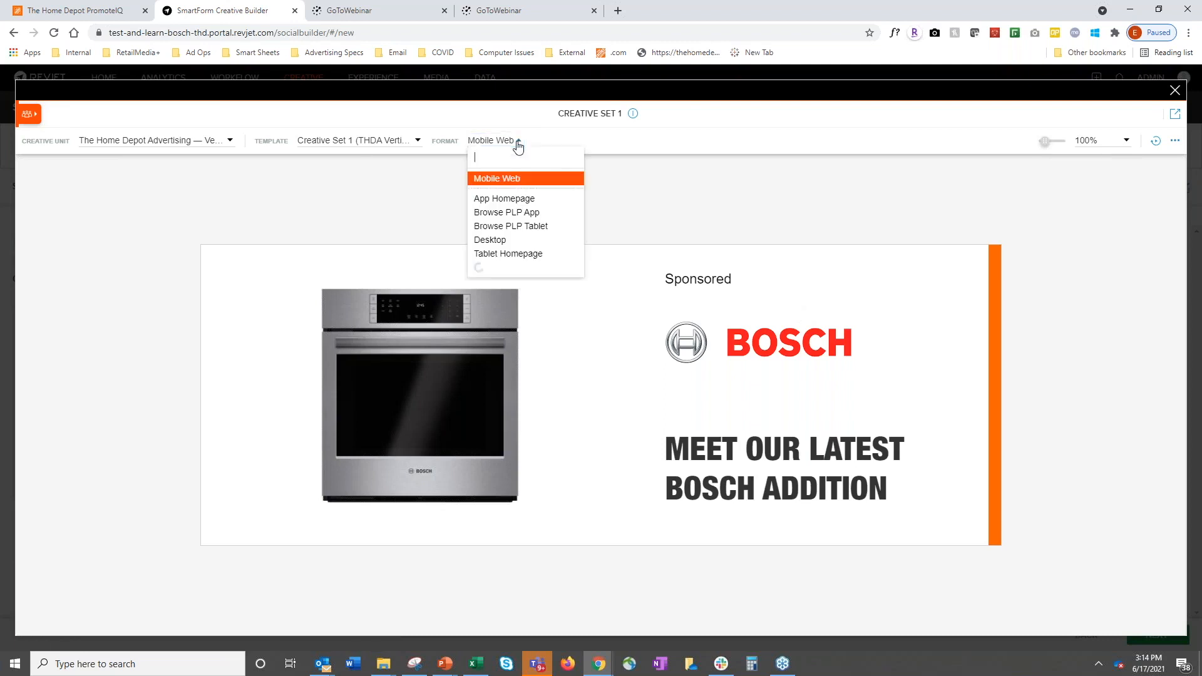
pyautogui.click(512, 227)
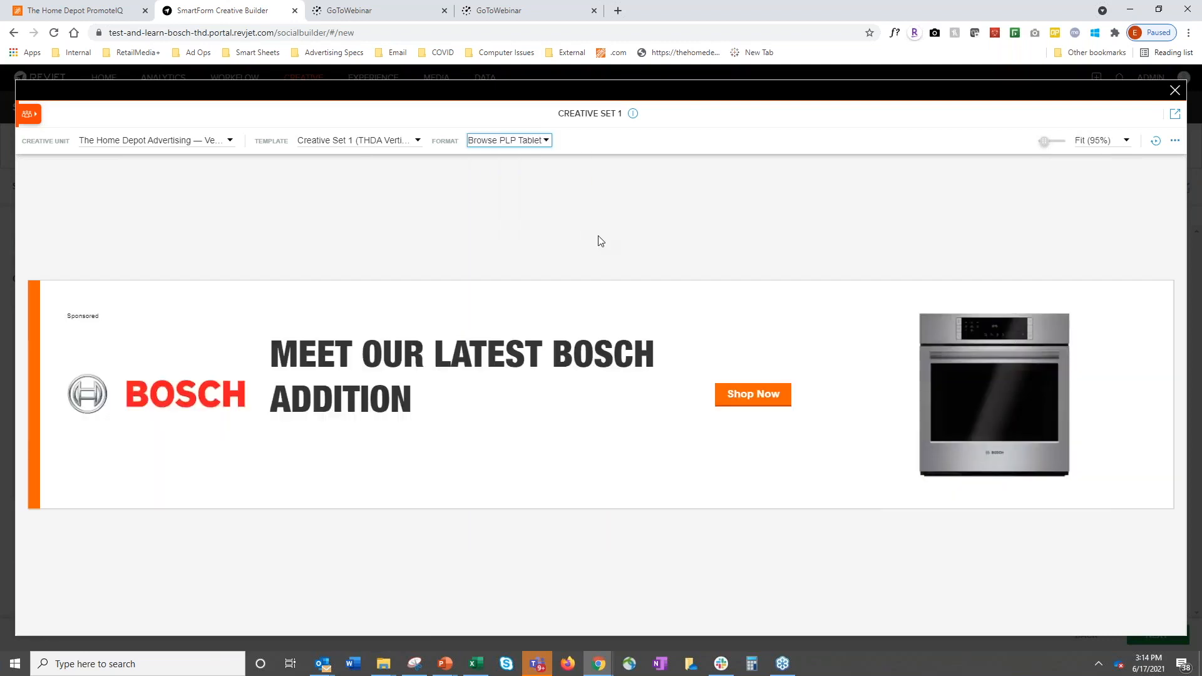
pyautogui.click(544, 140)
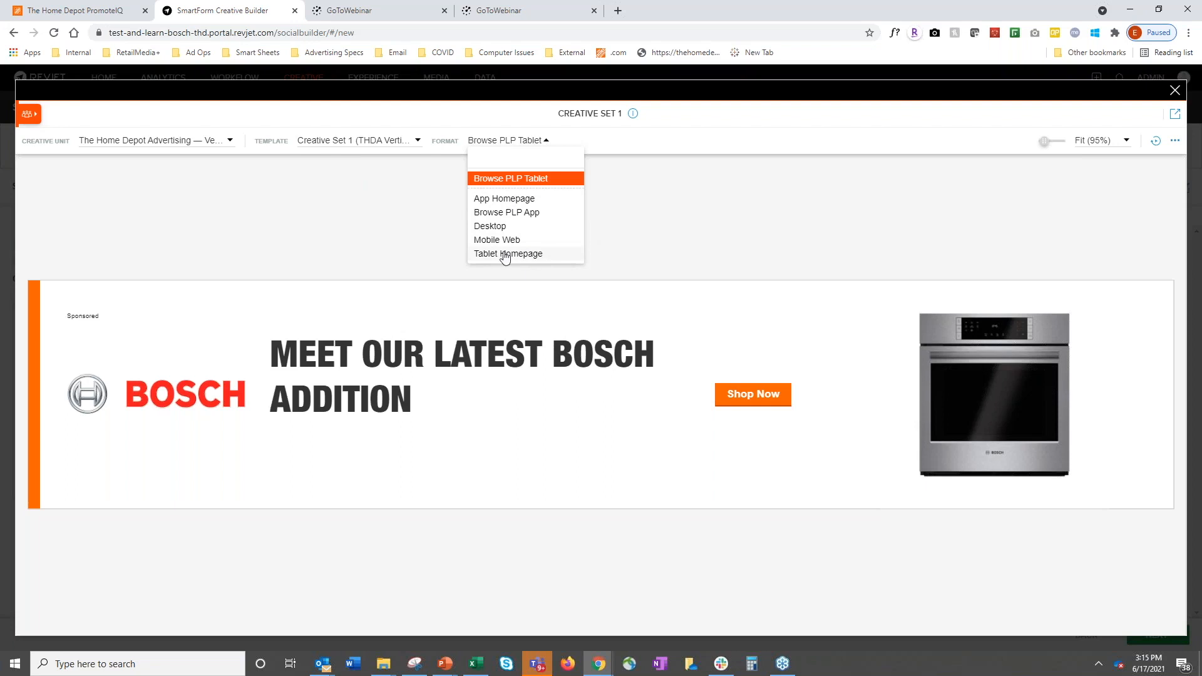
pyautogui.click(827, 232)
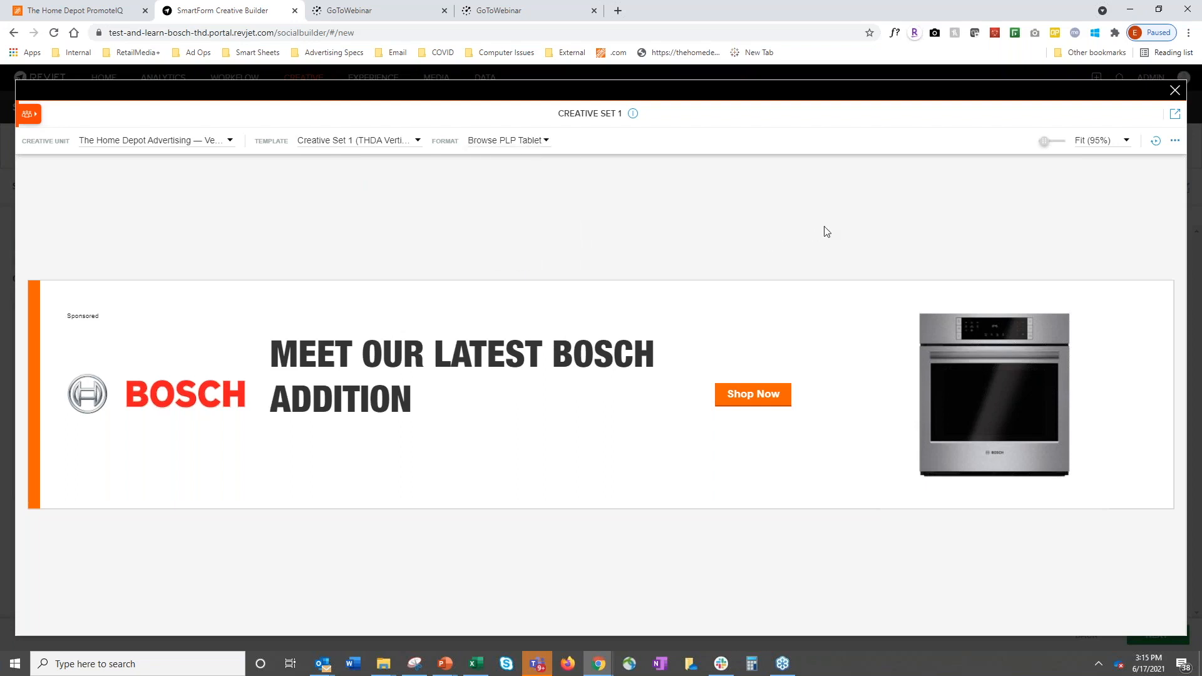
# Generate a share link for the preview that is available for anyone who has a link, and return to the creative set.
pyautogui.click(1177, 144)
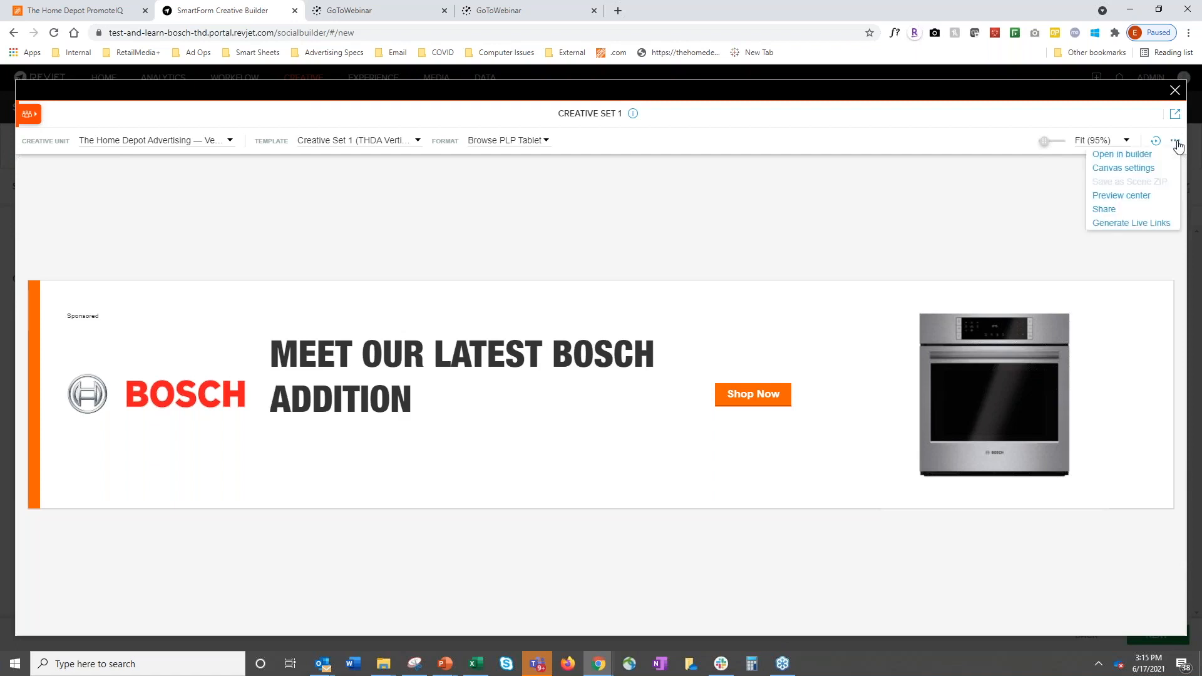
pyautogui.click(1104, 218)
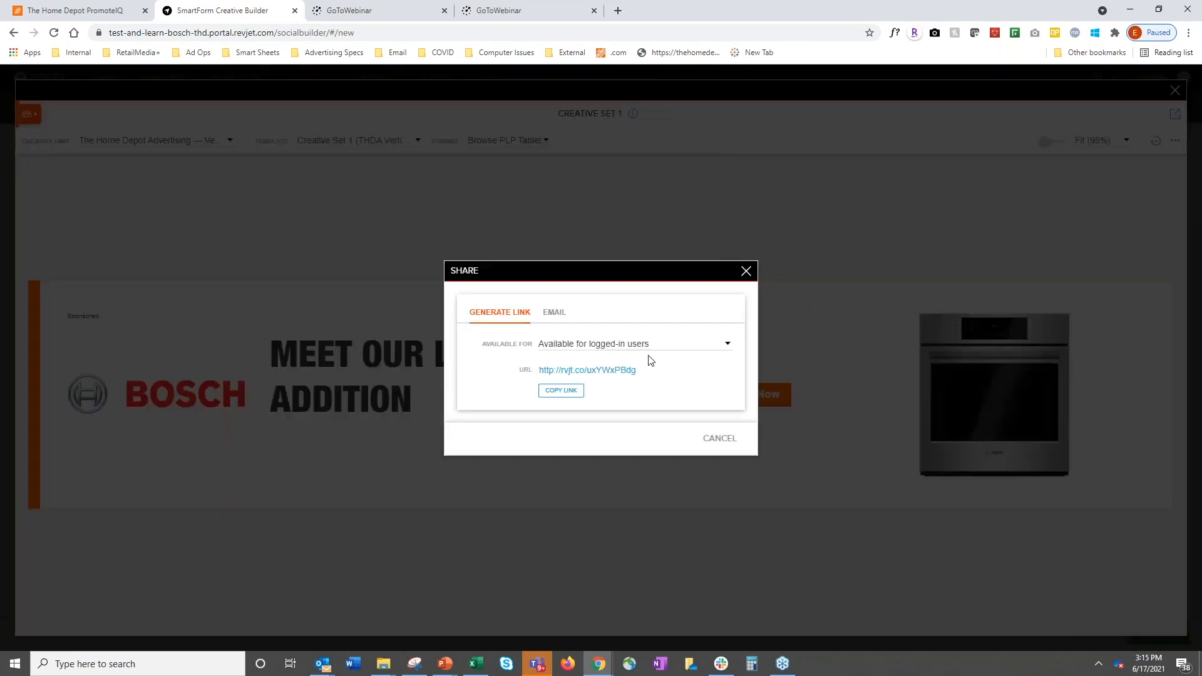
pyautogui.click(726, 344)
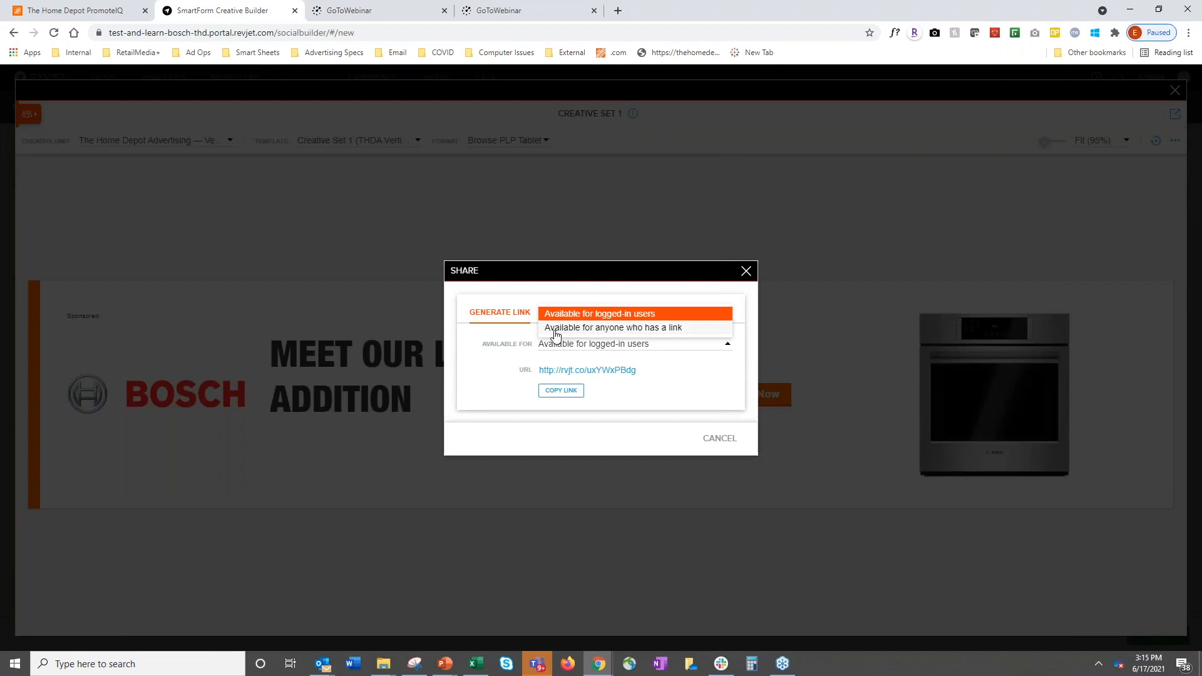
pyautogui.click(661, 335)
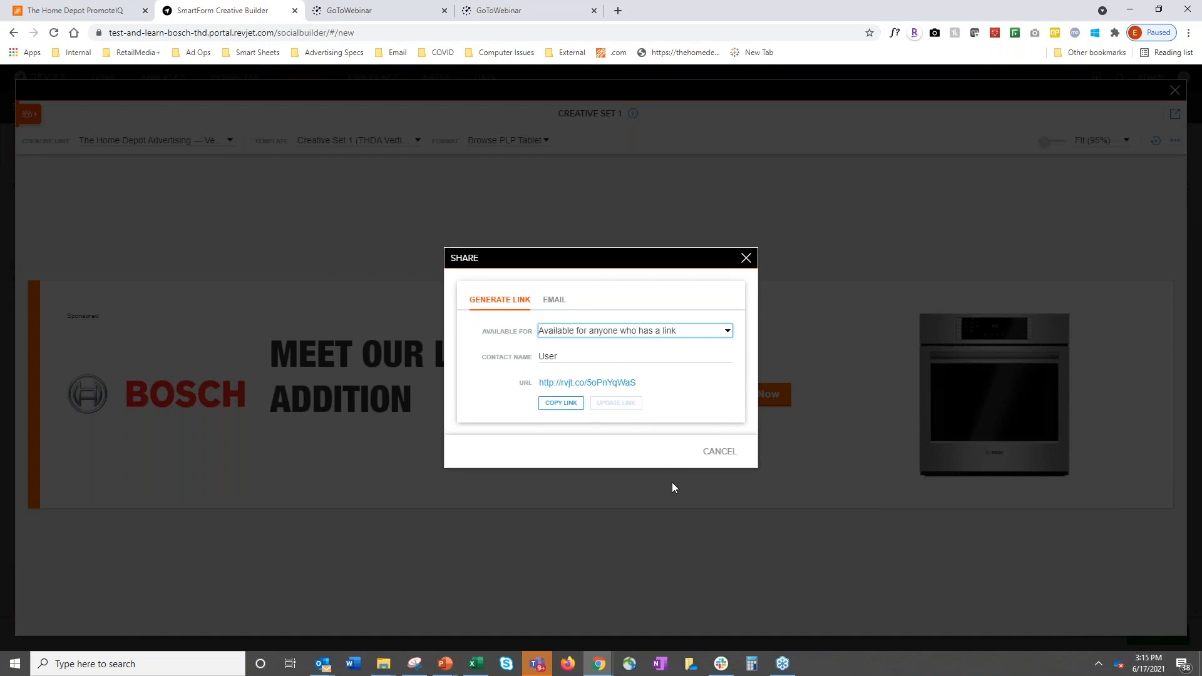
pyautogui.click(747, 259)
pyautogui.click(1176, 90)
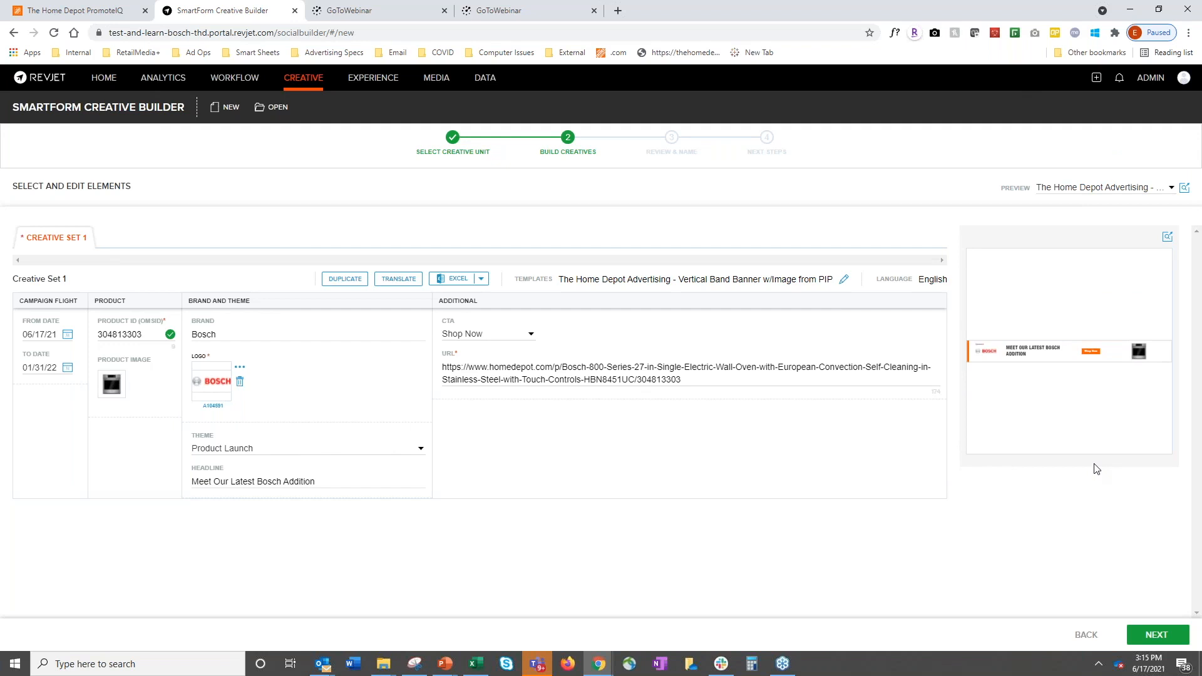
# Proceed to the review stage, rename Creative Set 1 as Oven_ProductLaunch_PIP and save it.
pyautogui.click(1161, 635)
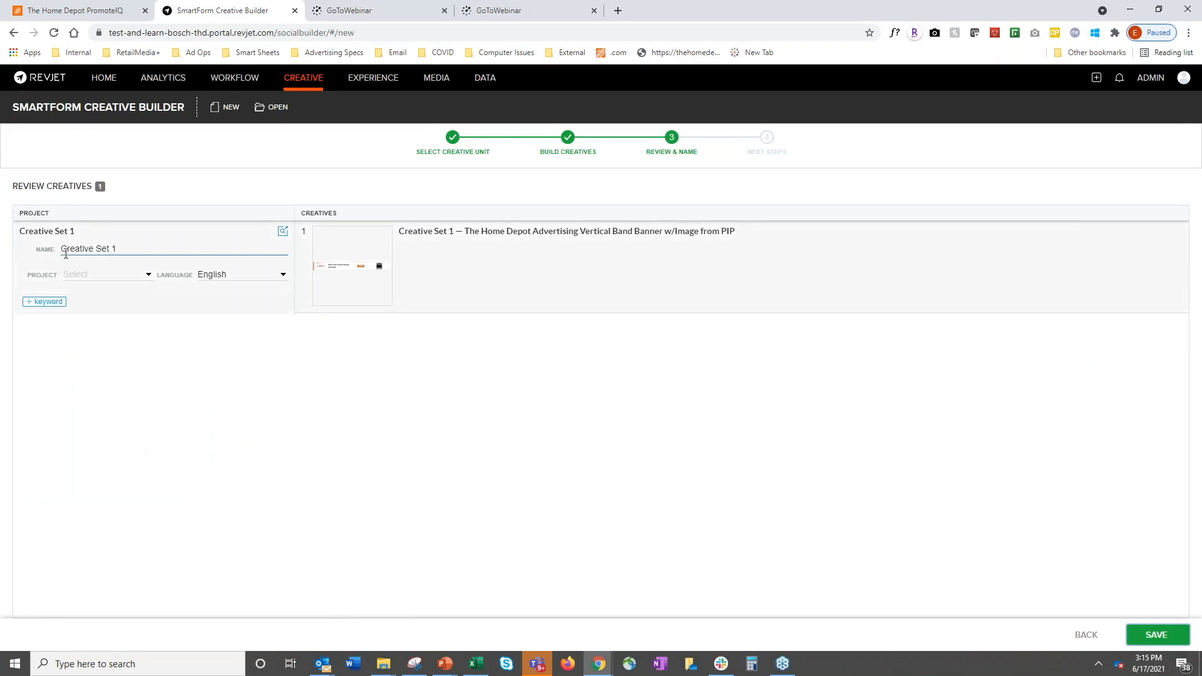
pyautogui.moveTo(63, 250); pyautogui.dragTo(188, 276)
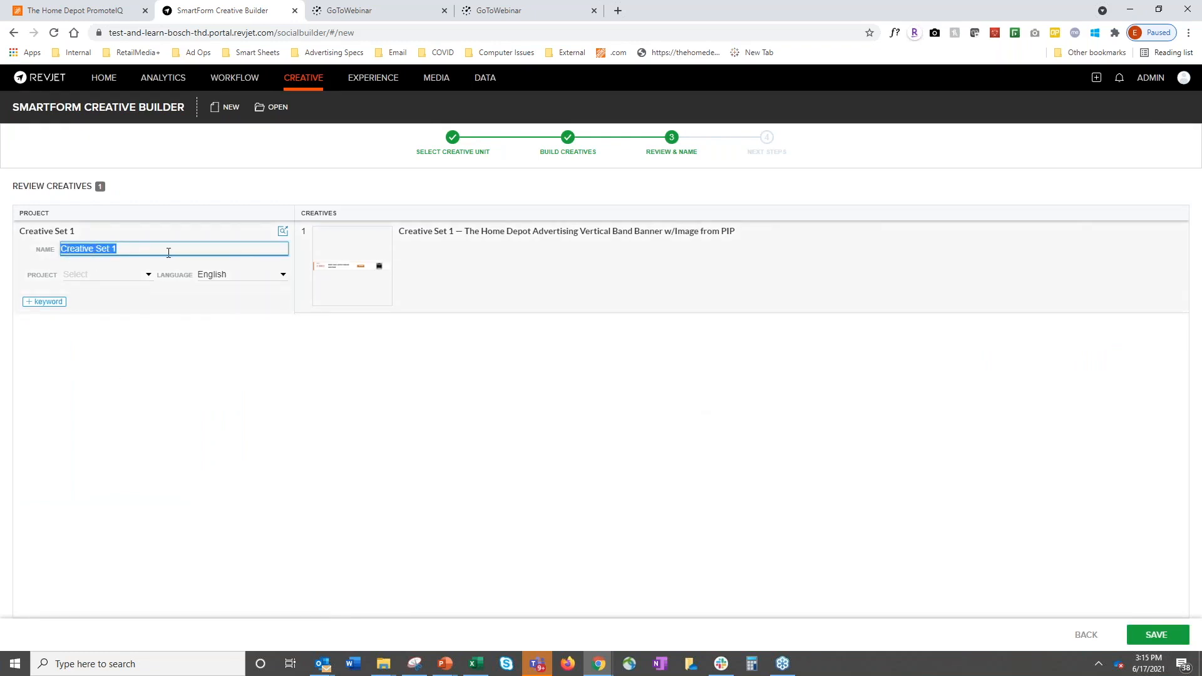
pyautogui.tripleClick(180, 251)
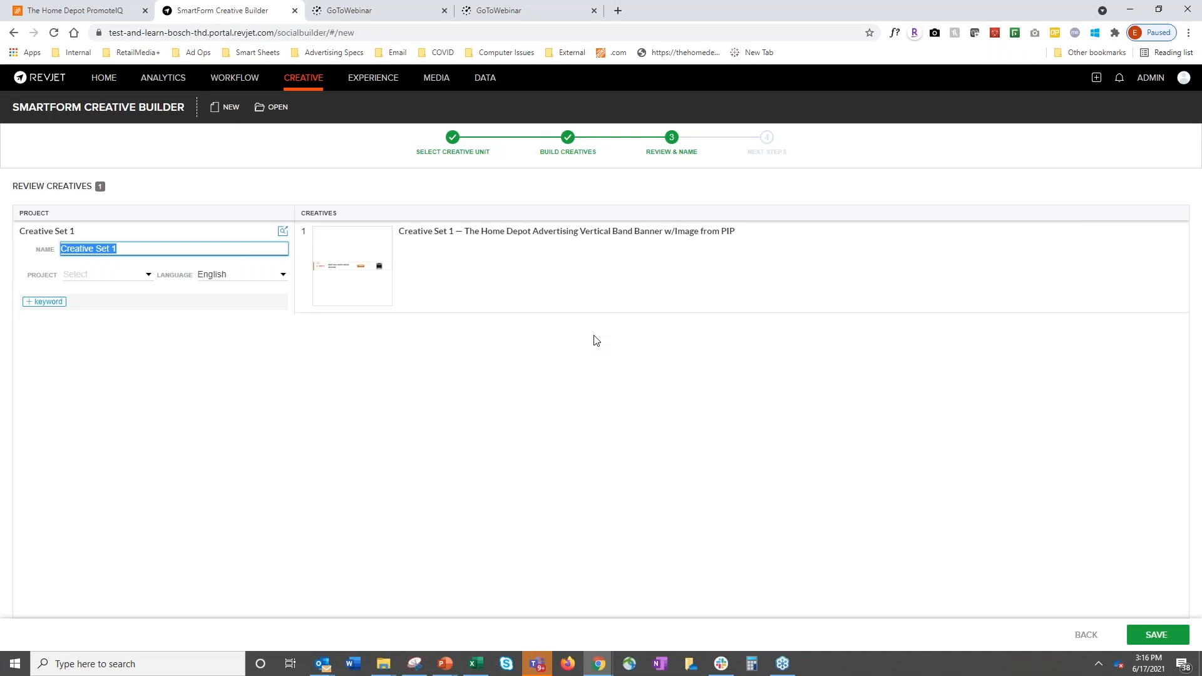
pyautogui.write('O')
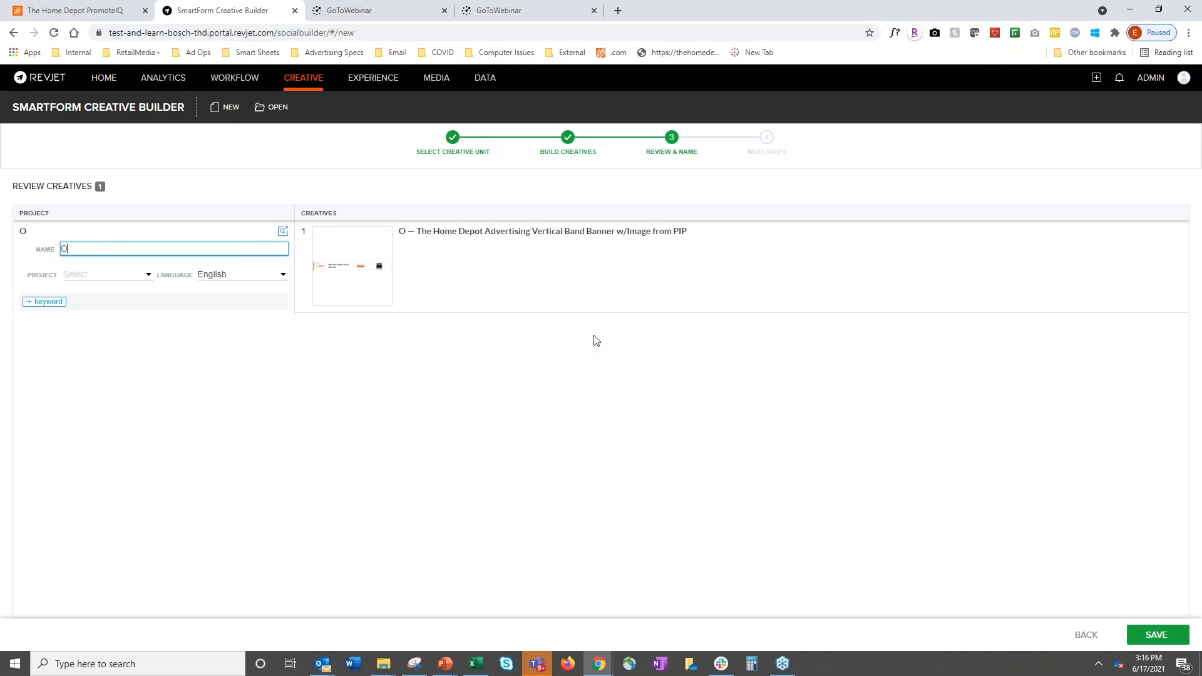
pyautogui.press('BackSpace')
pyautogui.write('Oven')
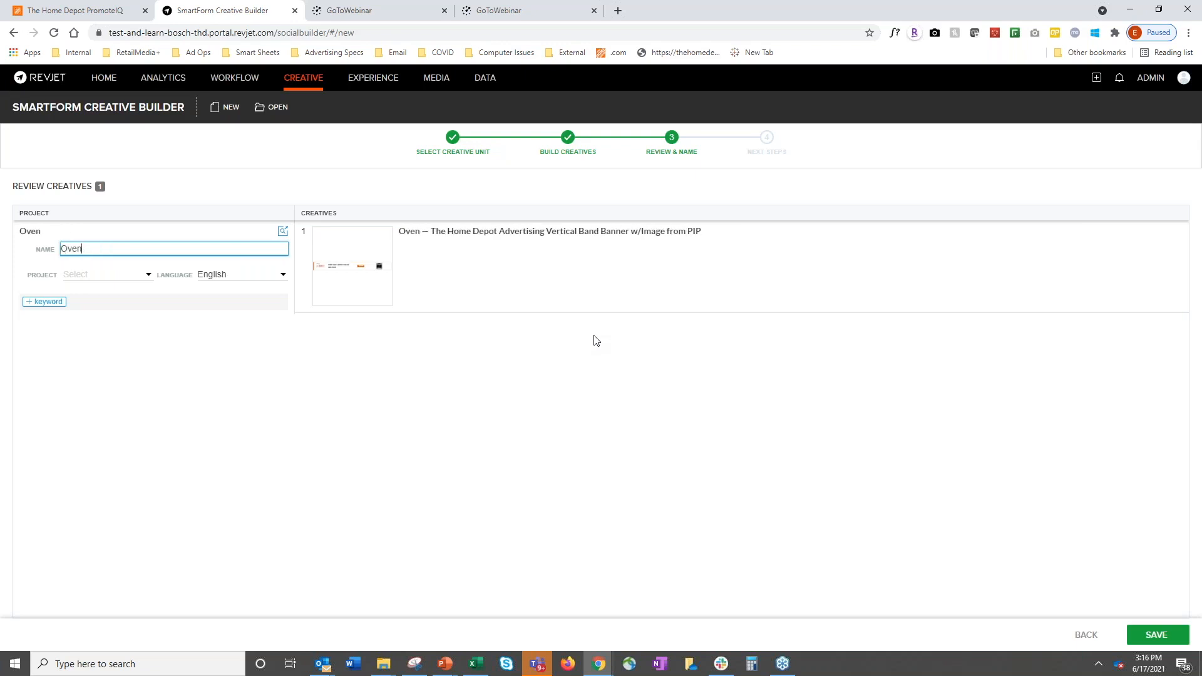
pyautogui.write('_')
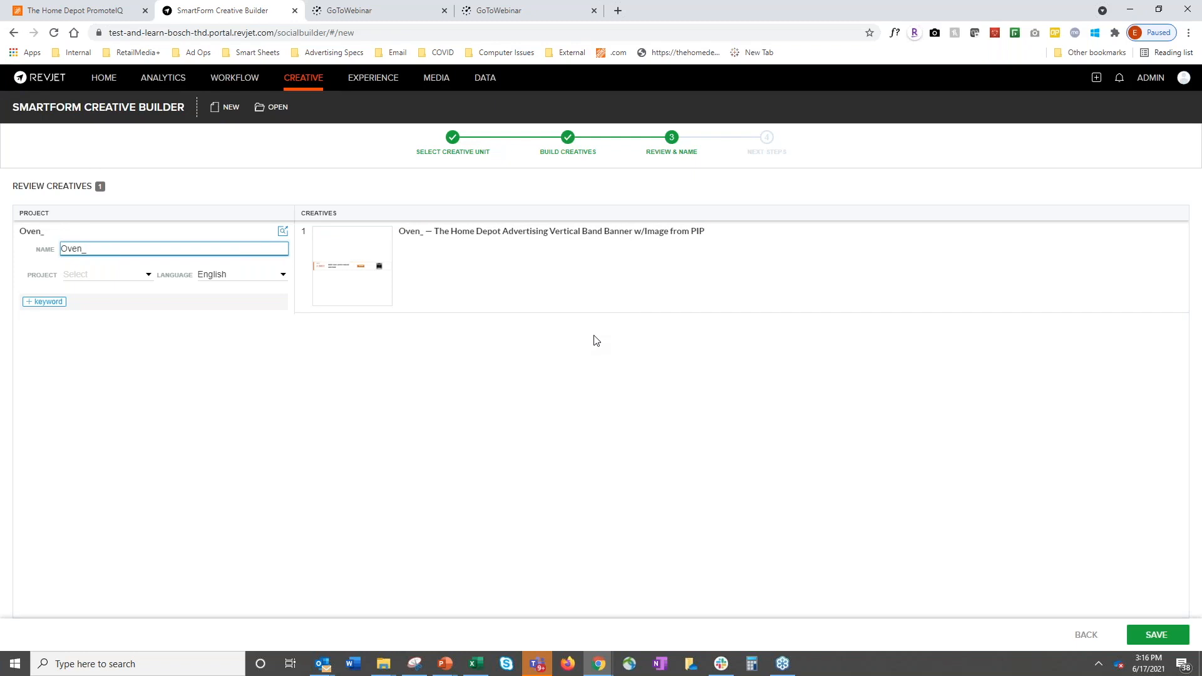
pyautogui.write('ProductLaunch')
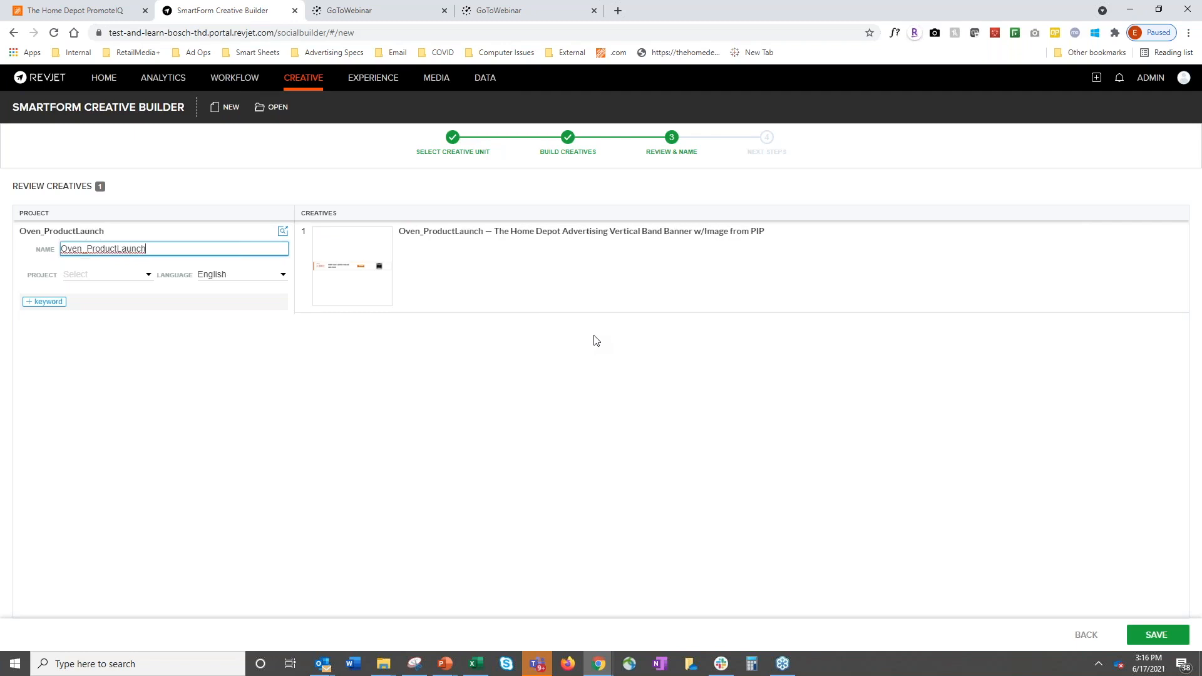
pyautogui.write('_')
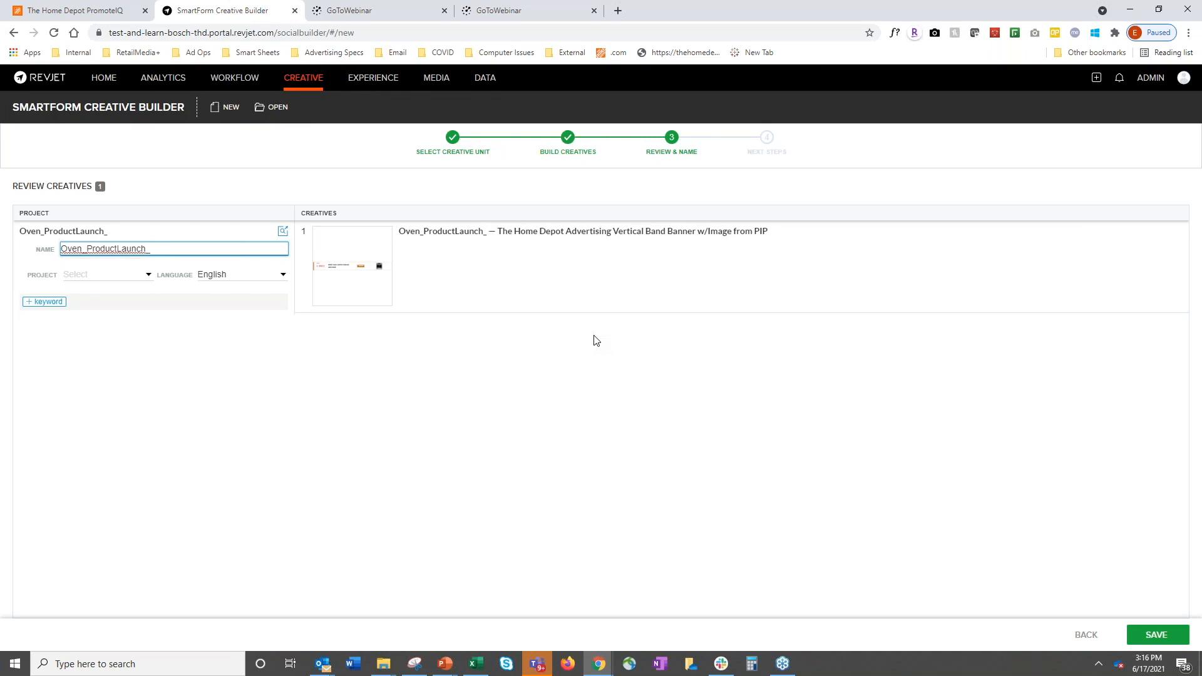
pyautogui.write('PIP')
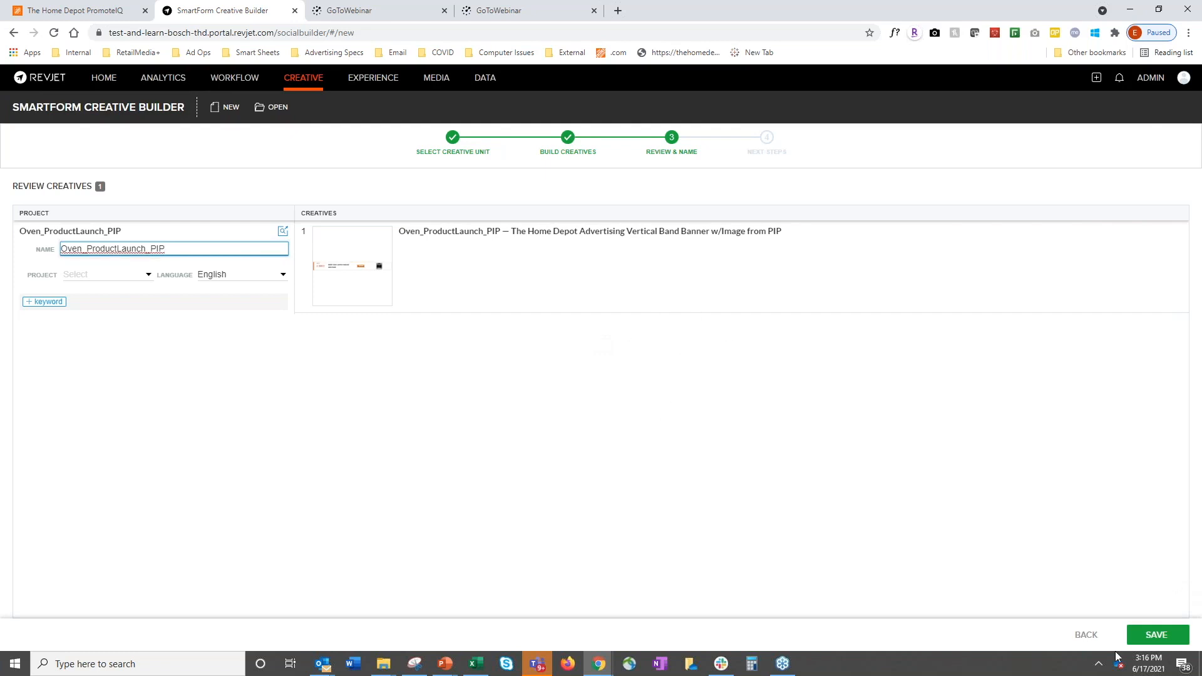
pyautogui.click(1158, 636)
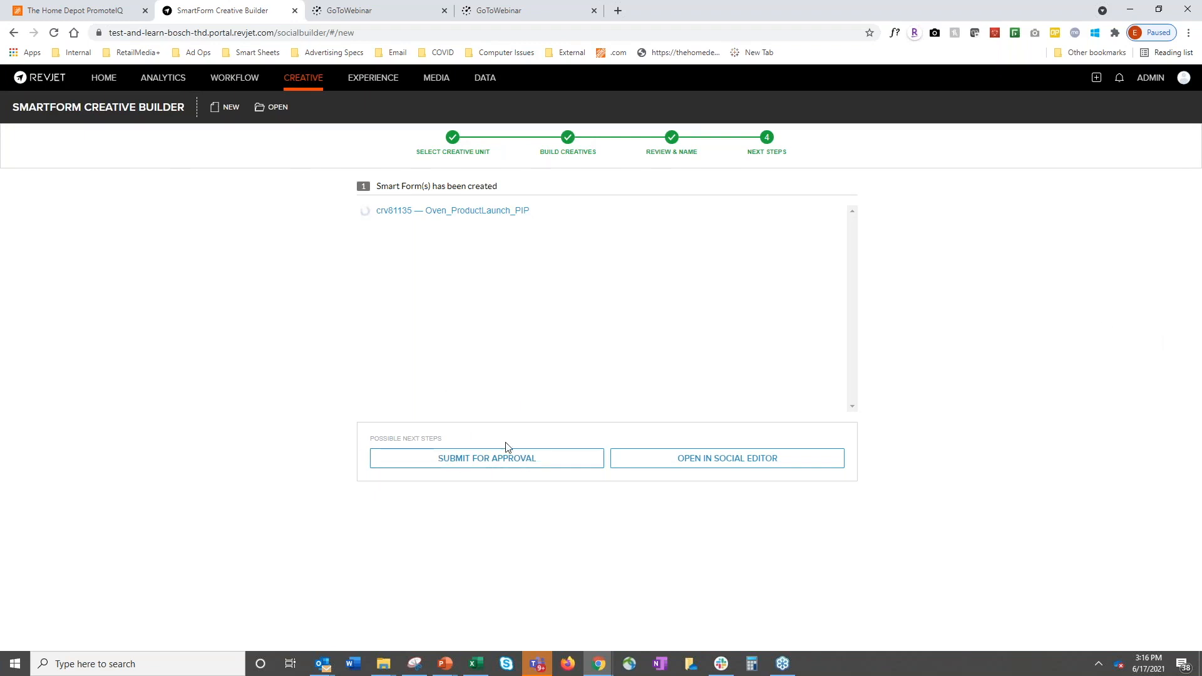
# Submit the Oven_ProductLaunch_PIP creative for Home Depot approval with Medium priority and no followers.
pyautogui.click(505, 459)
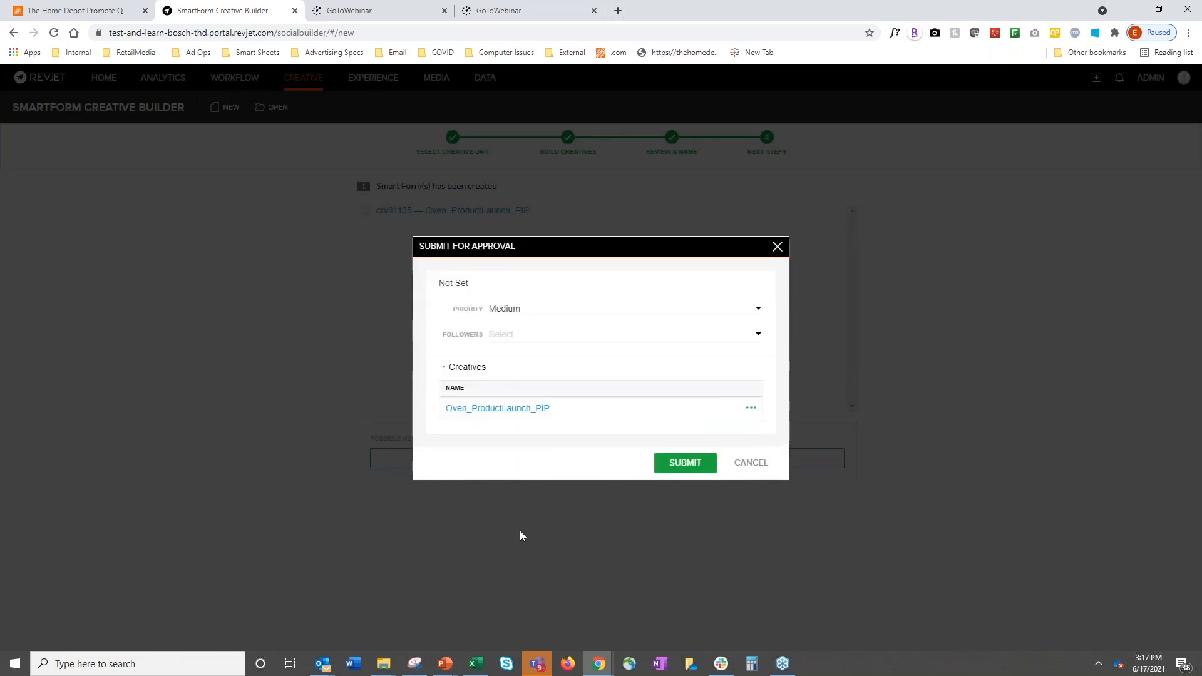
pyautogui.click(754, 335)
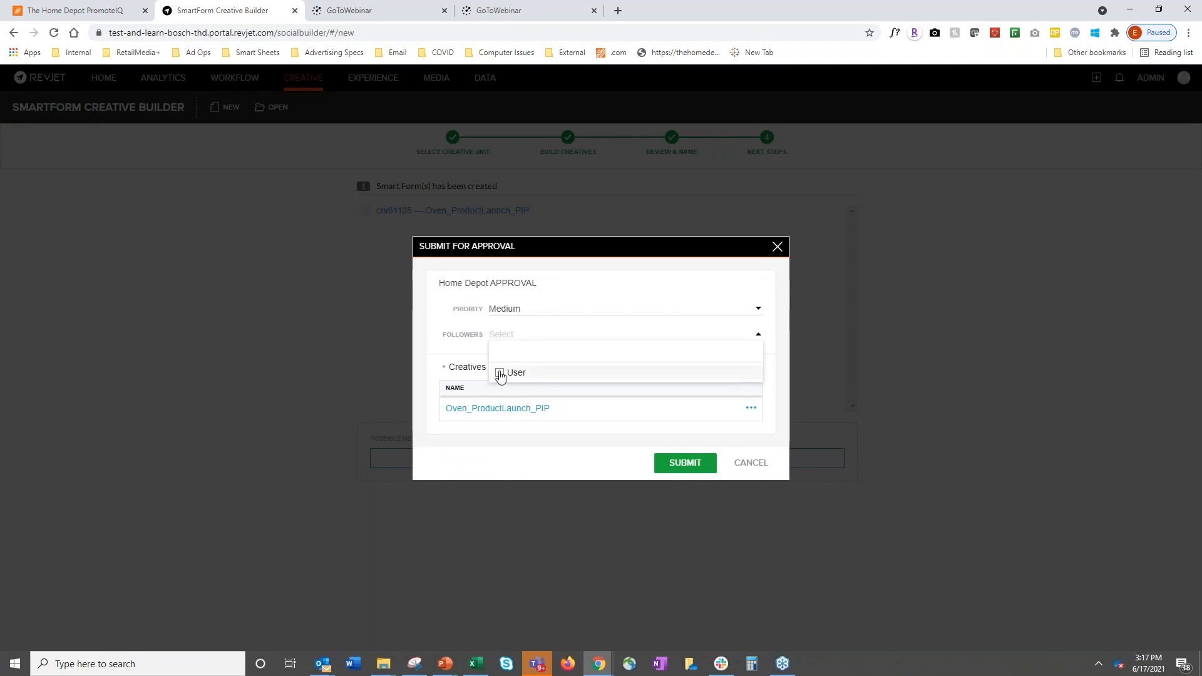
pyautogui.click(469, 344)
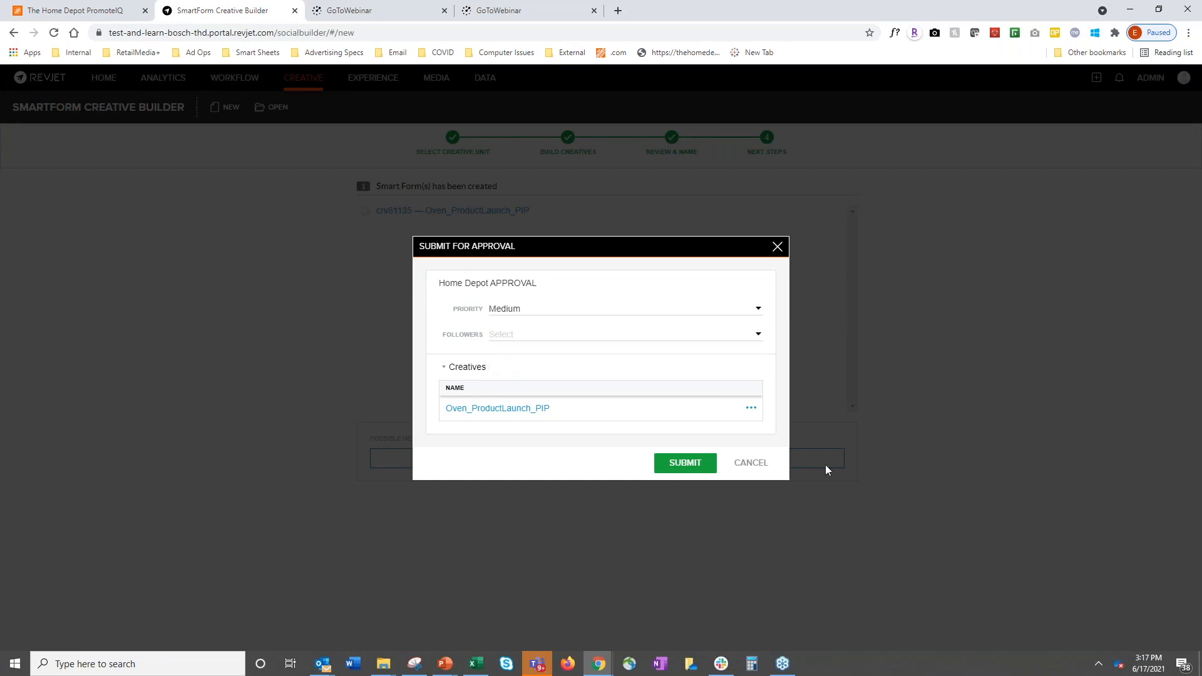
pyautogui.click(691, 463)
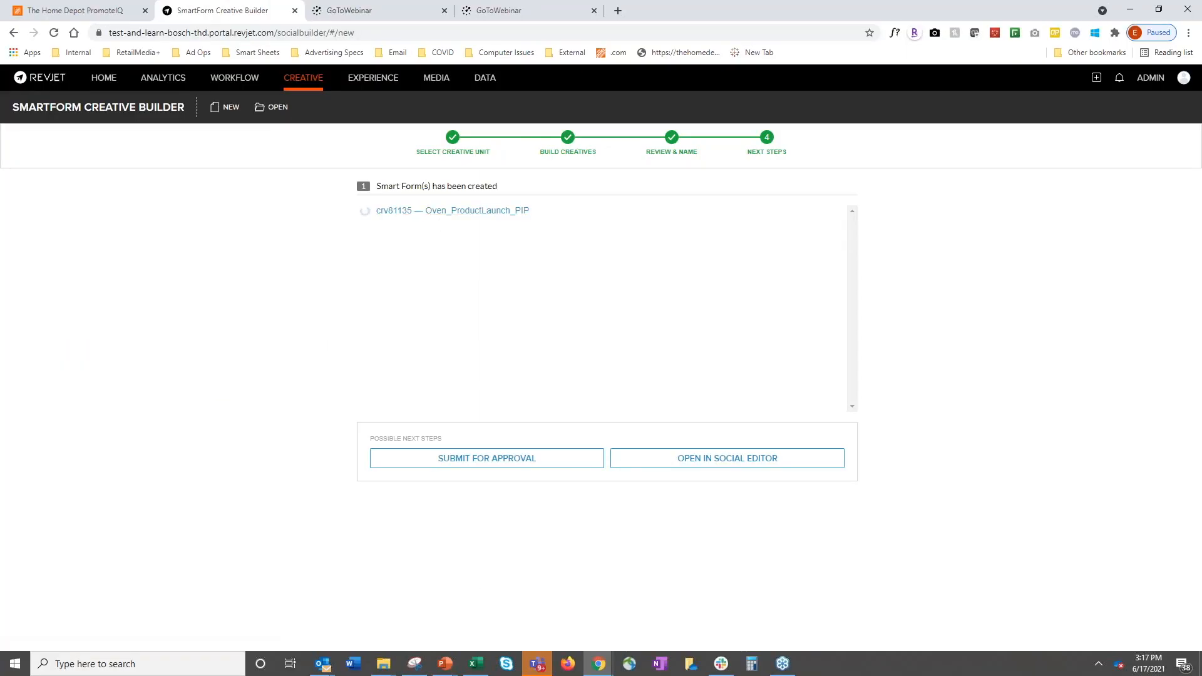
# Widen the creative name column in the list of saved creatives and open Oven_ProductLaunch_PIP for editing.
pyautogui.click(277, 108)
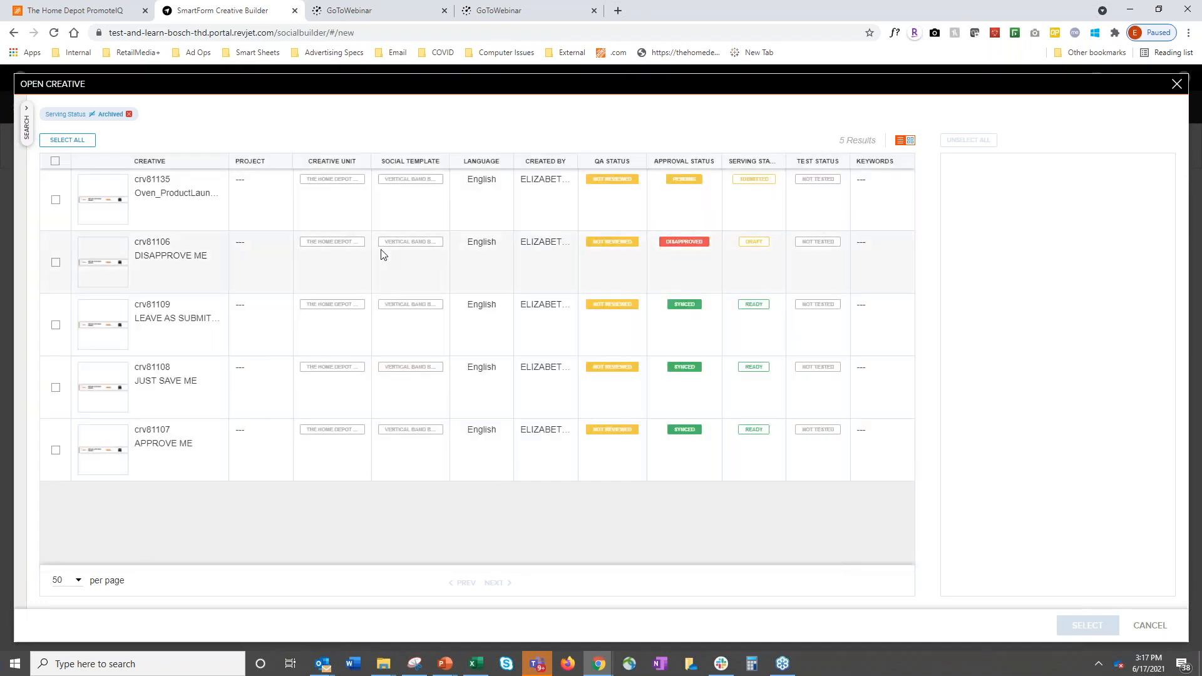
pyautogui.moveTo(229, 161); pyautogui.dragTo(268, 161)
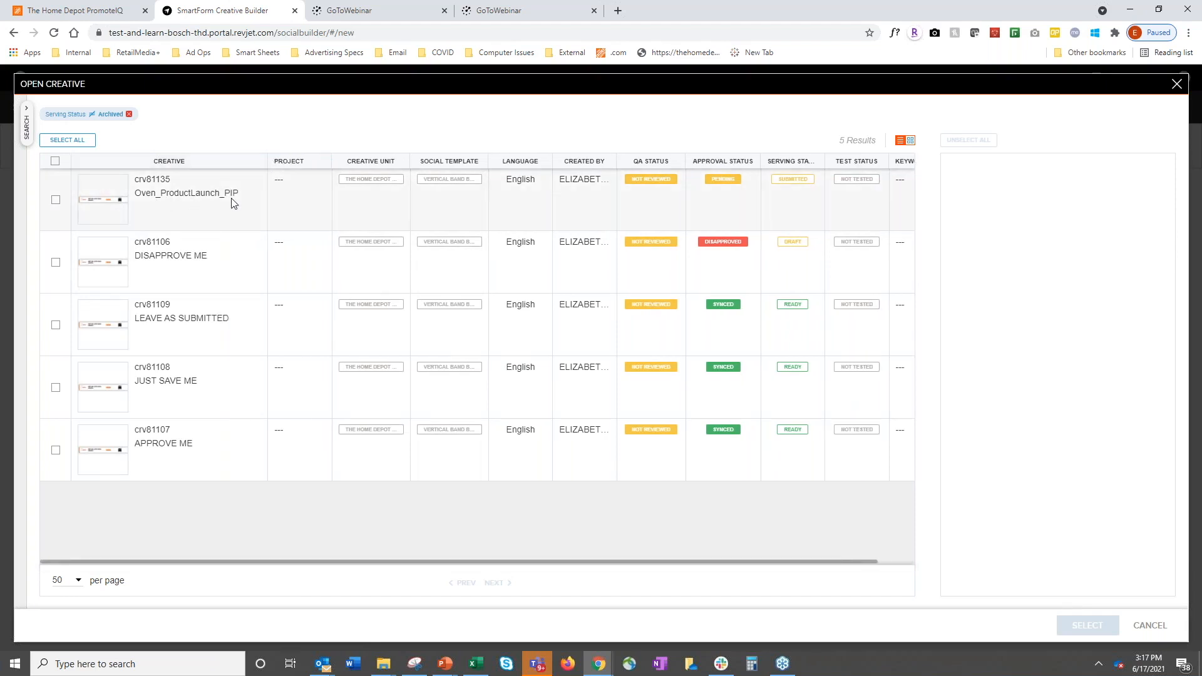
pyautogui.click(56, 201)
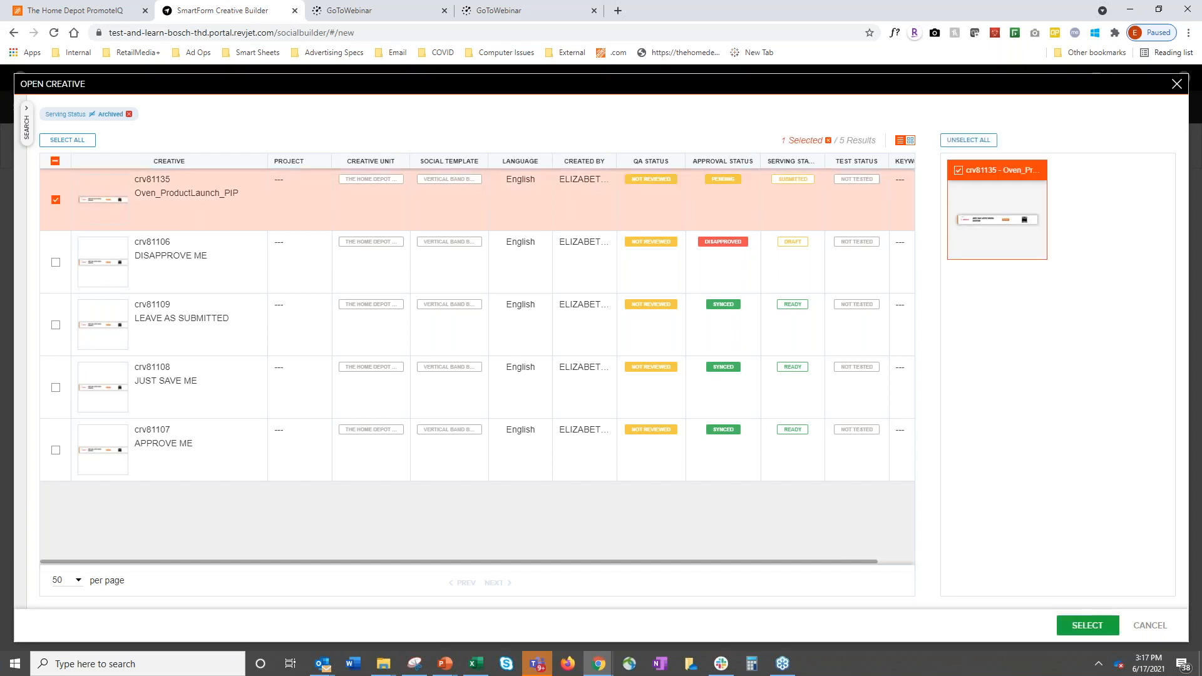
pyautogui.click(1098, 629)
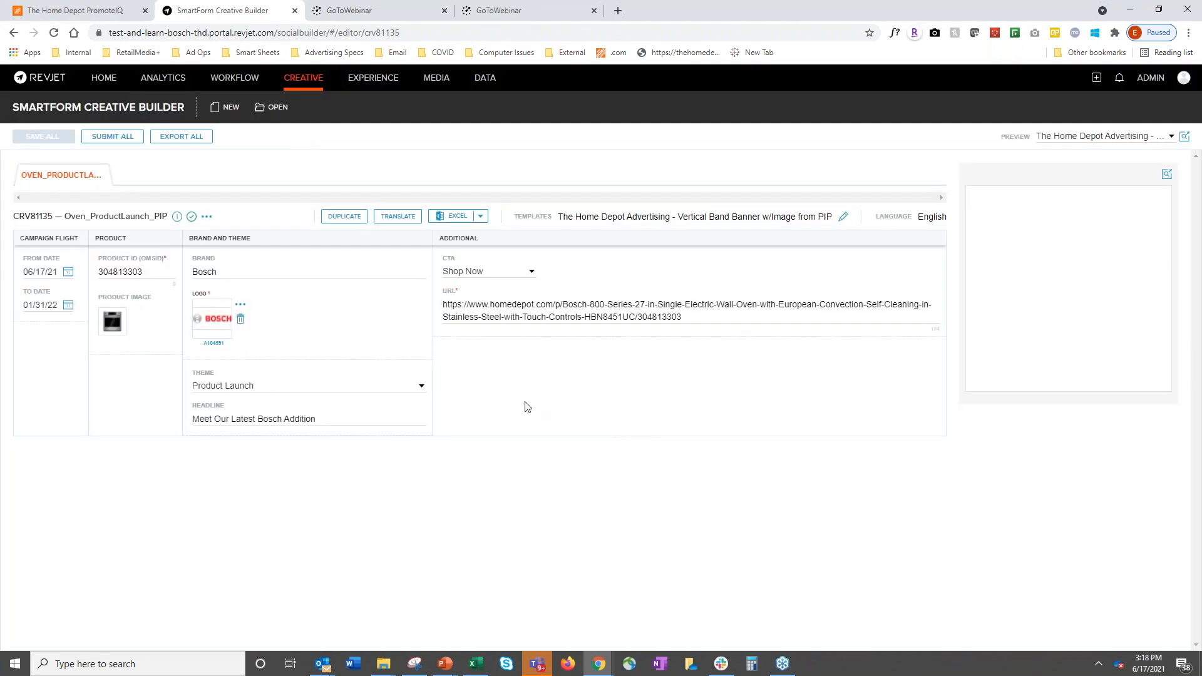
# Examine the editable end date, destination URL and theme of the Oven_ProductLaunch_PIP creative.
pyautogui.click(42, 305)
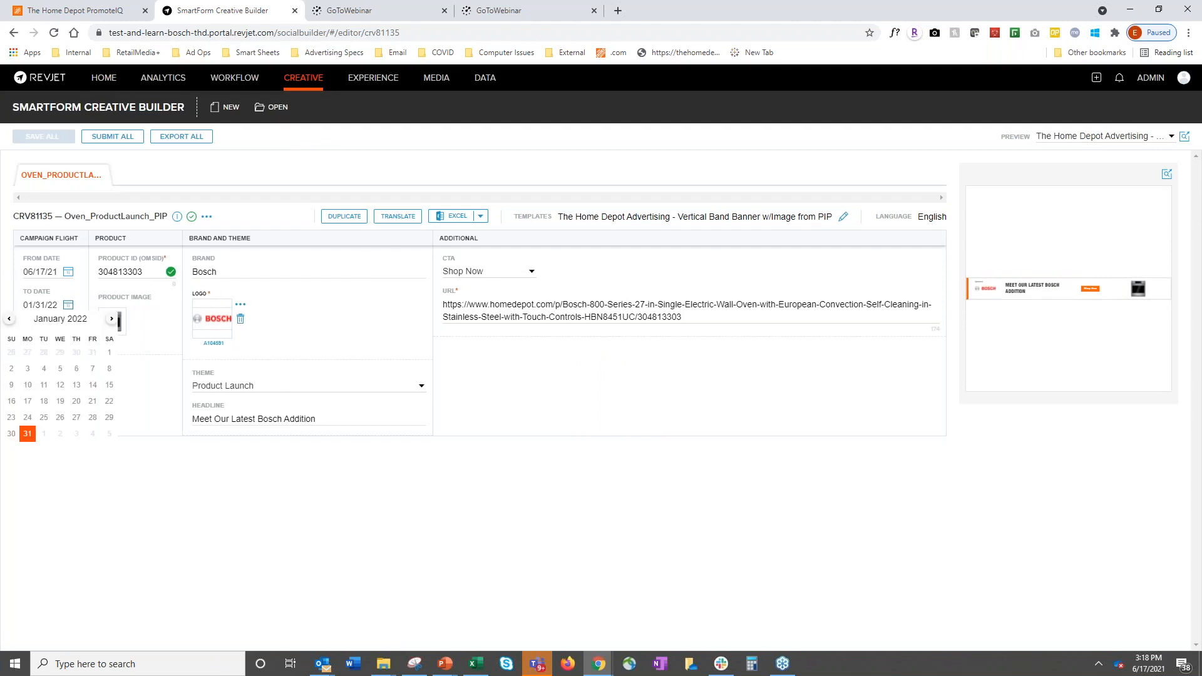
pyautogui.moveTo(686, 317); pyautogui.dragTo(406, 268)
pyautogui.click(674, 369)
pyautogui.click(392, 387)
pyautogui.click(397, 389)
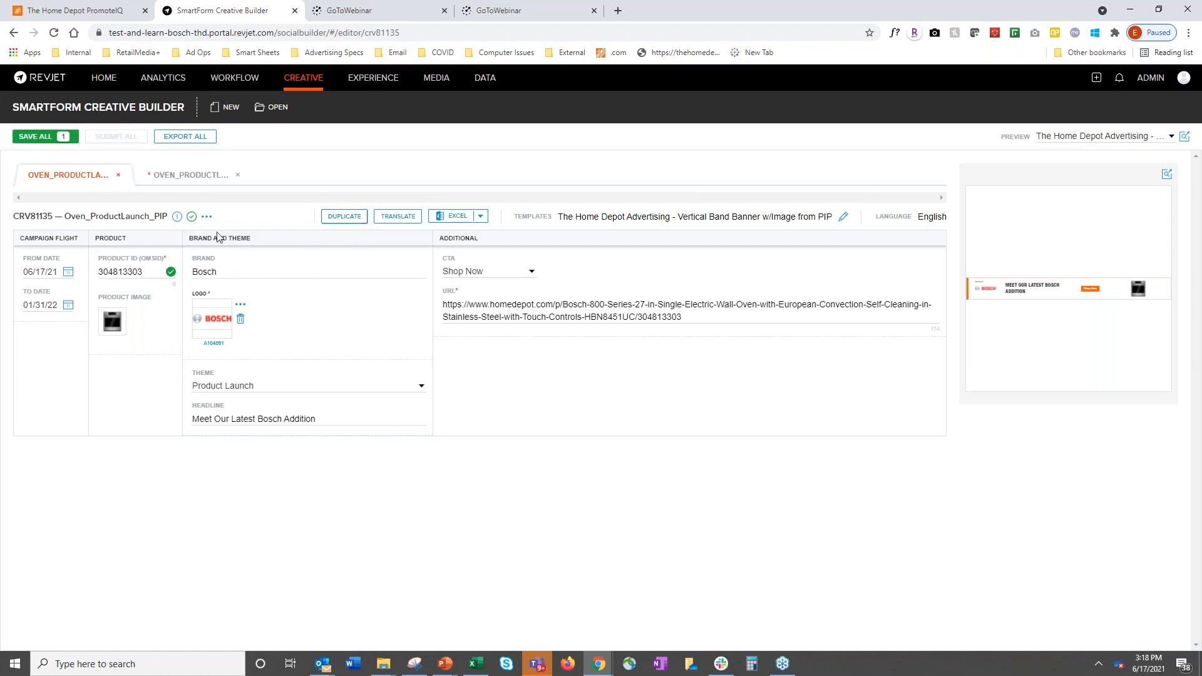
# Switch to the duplicate of the Oven_ProductLaunch_PIP creative.
pyautogui.click(191, 179)
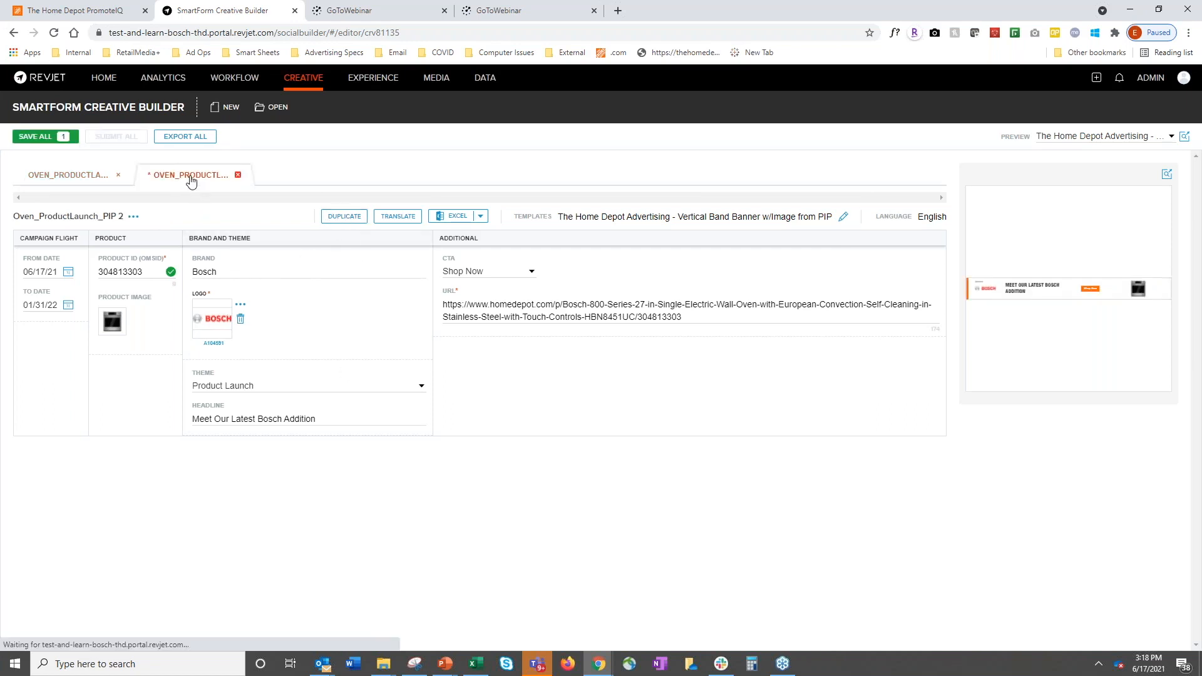
# Change the theme of the duplicated Oven_ProductLaunch_PIP creative to Innovation 1 and save the creative.
pyautogui.moveTo(123, 216); pyautogui.dragTo(112, 216)
pyautogui.click(683, 411)
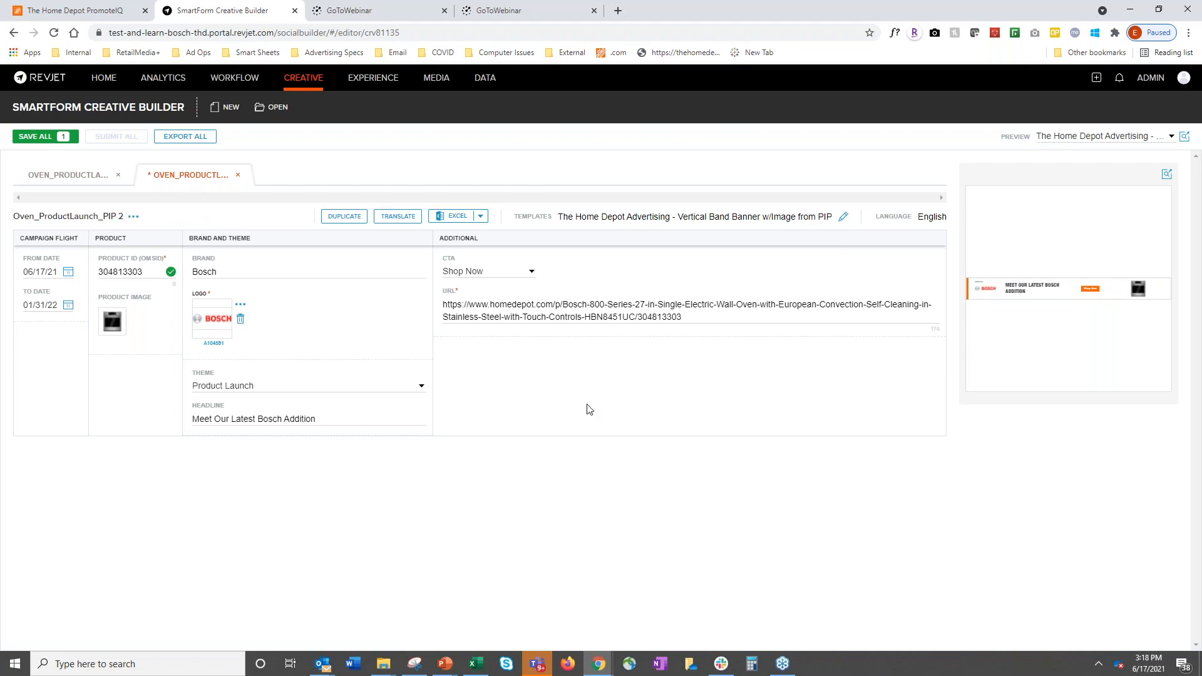
pyautogui.click(344, 390)
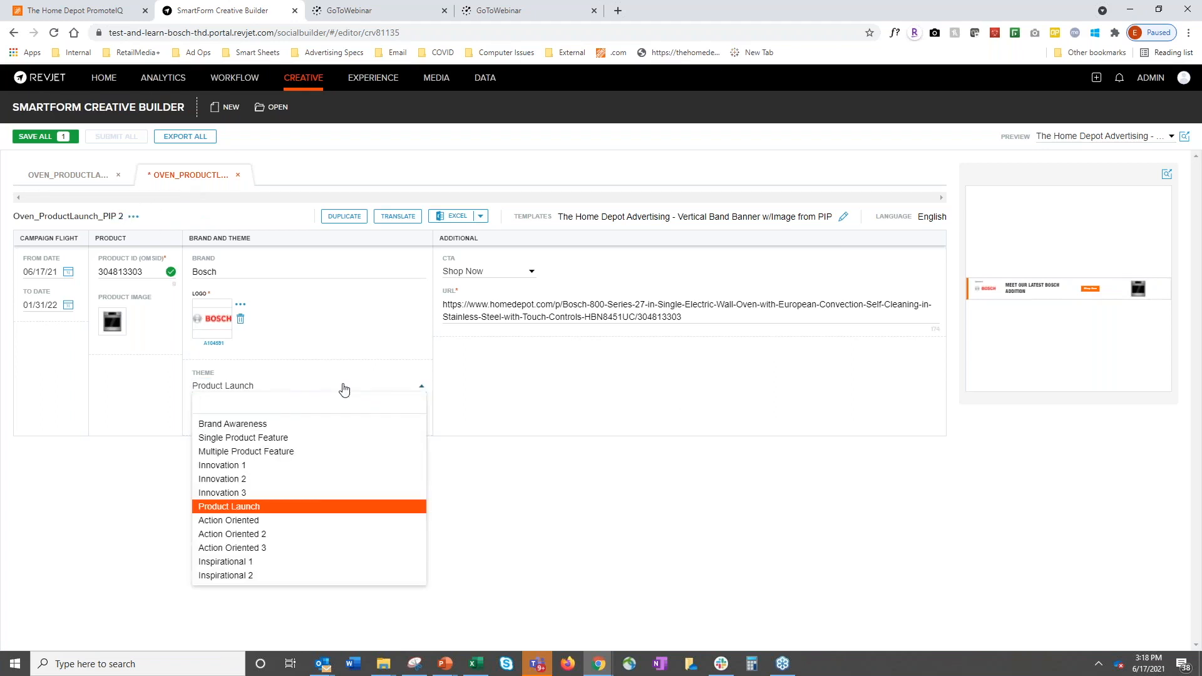
pyautogui.click(269, 465)
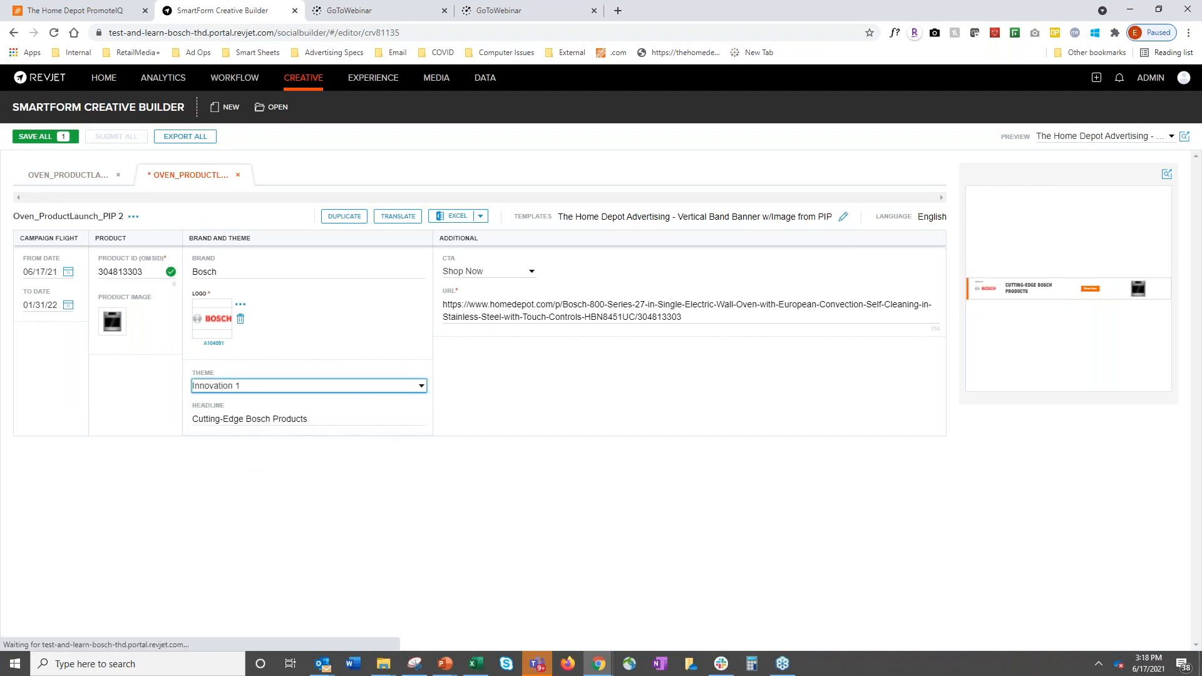
pyautogui.tripleClick(733, 305)
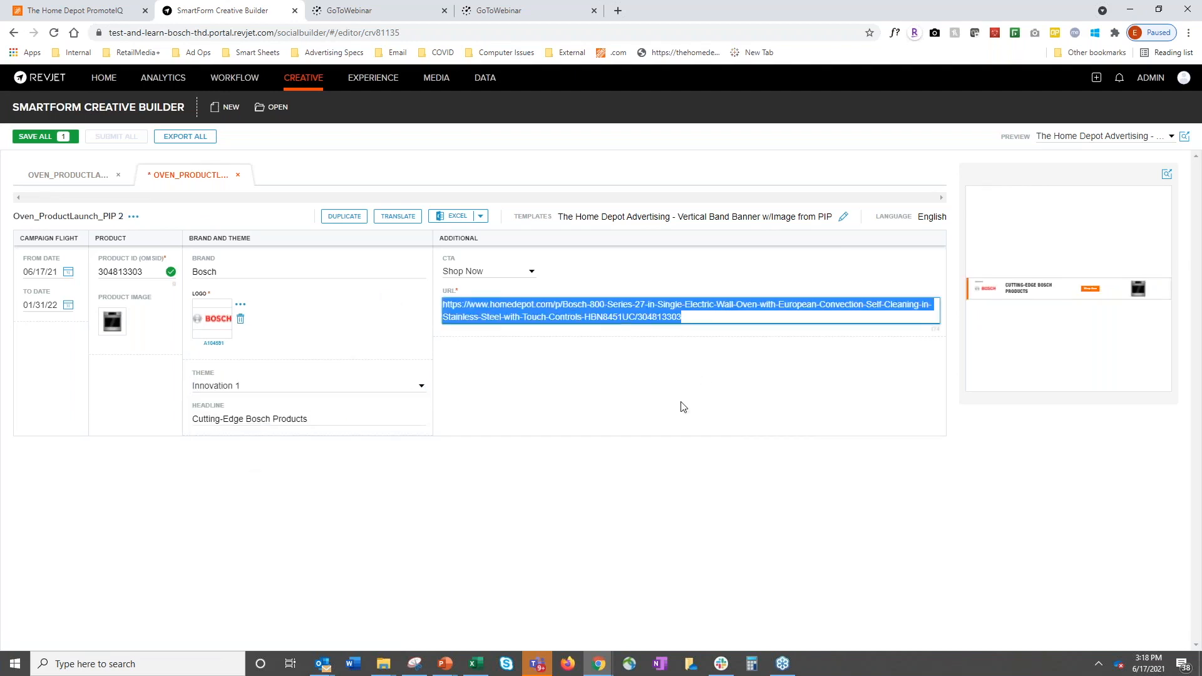
pyautogui.click(752, 408)
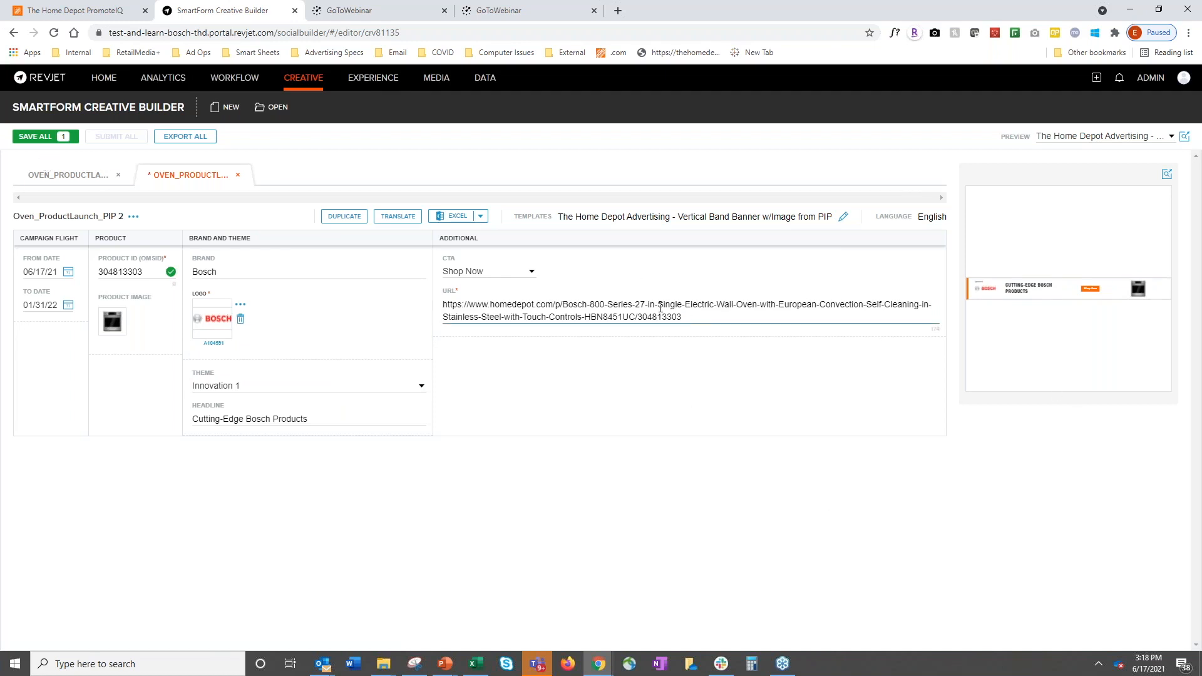
pyautogui.click(40, 138)
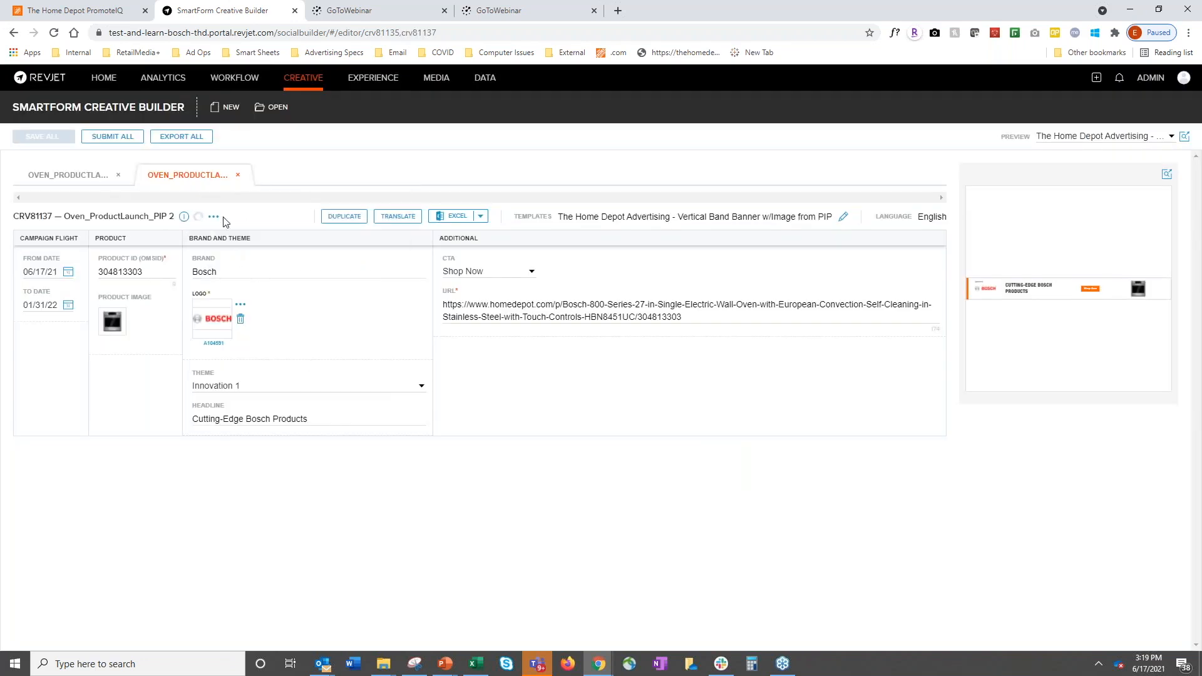
# Rename the duplicate creative as Oven_Innovation1_PIP in its details and save the new name.
pyautogui.click(213, 218)
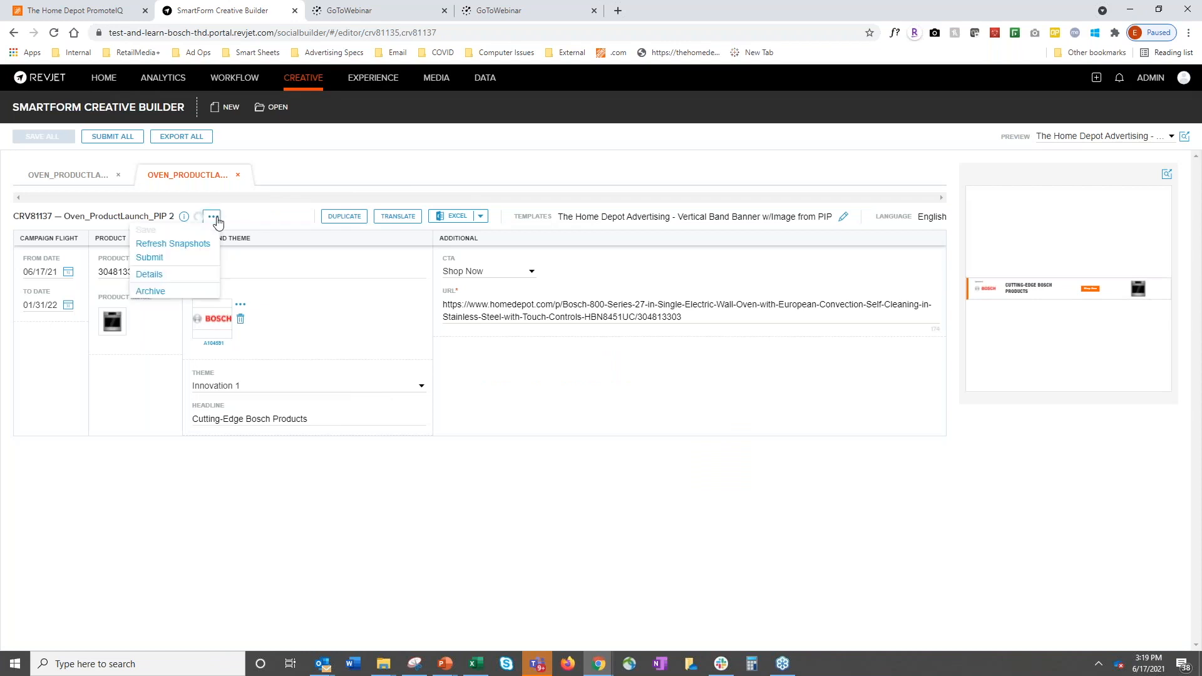
pyautogui.click(159, 276)
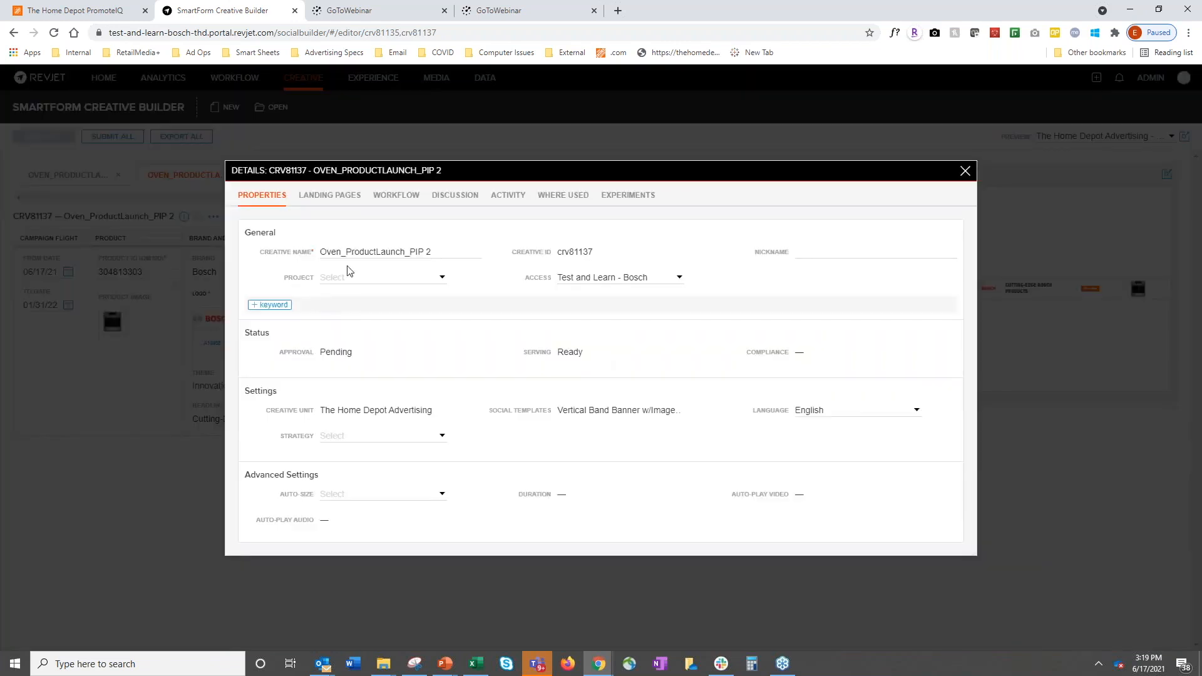
pyautogui.click(385, 251)
pyautogui.moveTo(345, 252); pyautogui.dragTo(404, 251)
pyautogui.write('Innovation1_PIP 2')
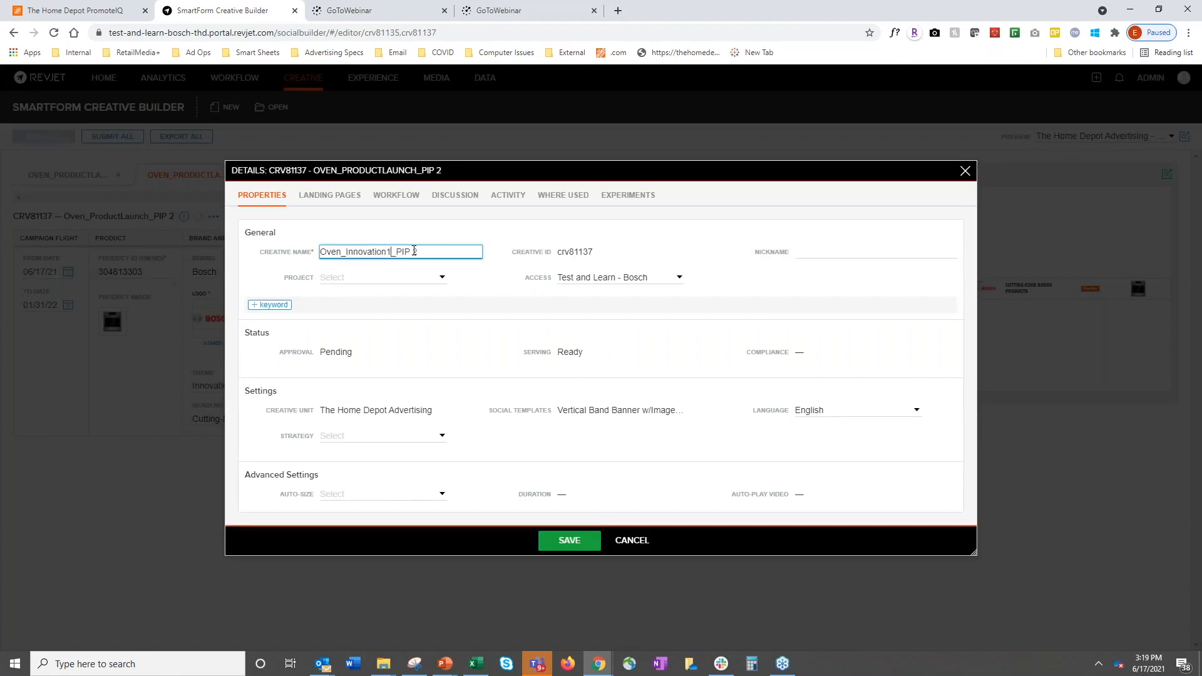
pyautogui.click(416, 251)
pyautogui.press('BackSpace')
pyautogui.click(579, 543)
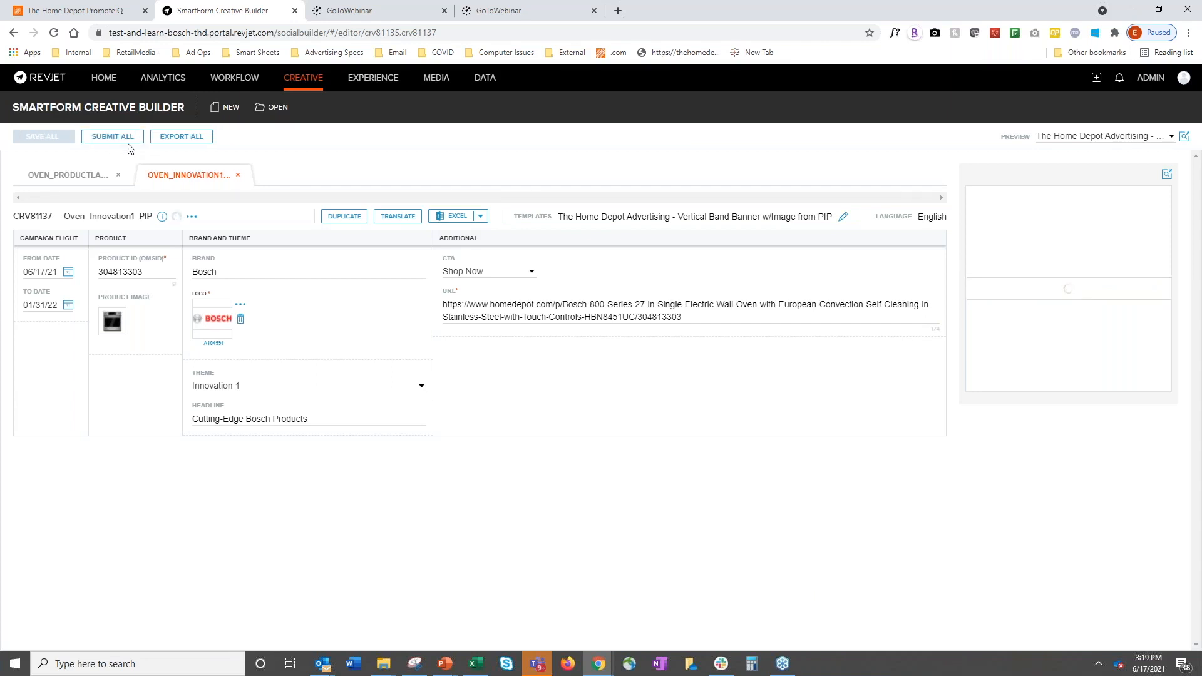
# Submit the Oven_ProductLaunch_PIP and Oven_Innovation1_PIP creatives together for Home Depot approval with Medium priority and no followers.
pyautogui.click(117, 138)
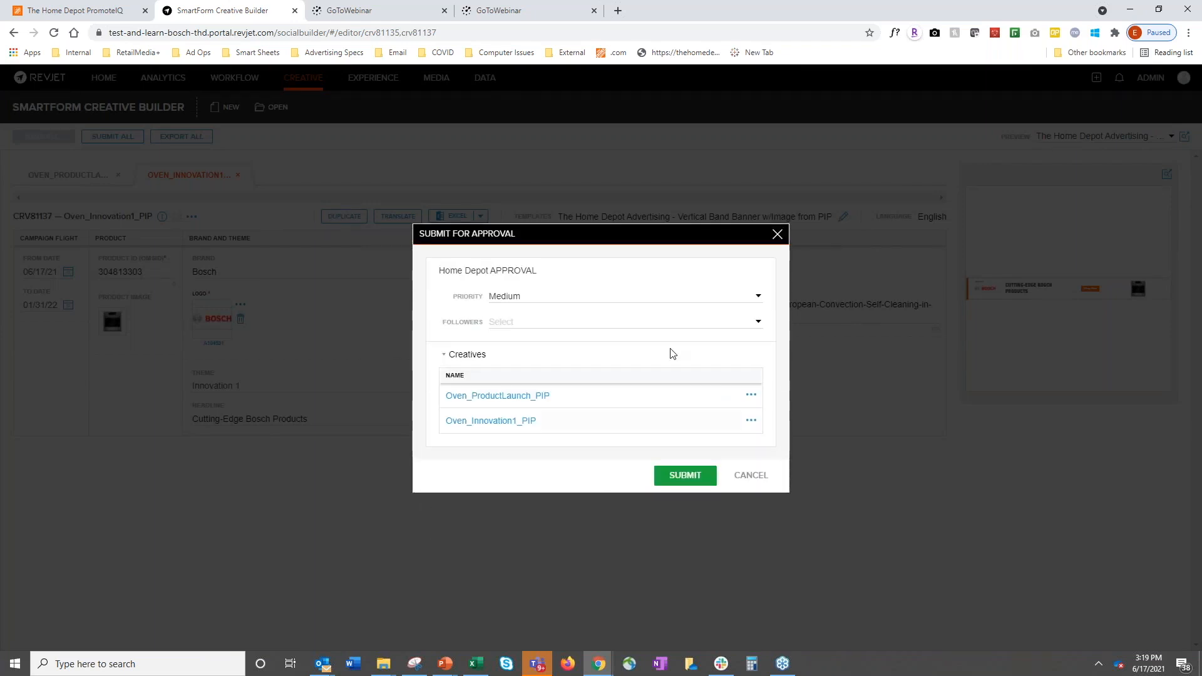
pyautogui.click(684, 324)
pyautogui.click(710, 276)
pyautogui.click(691, 476)
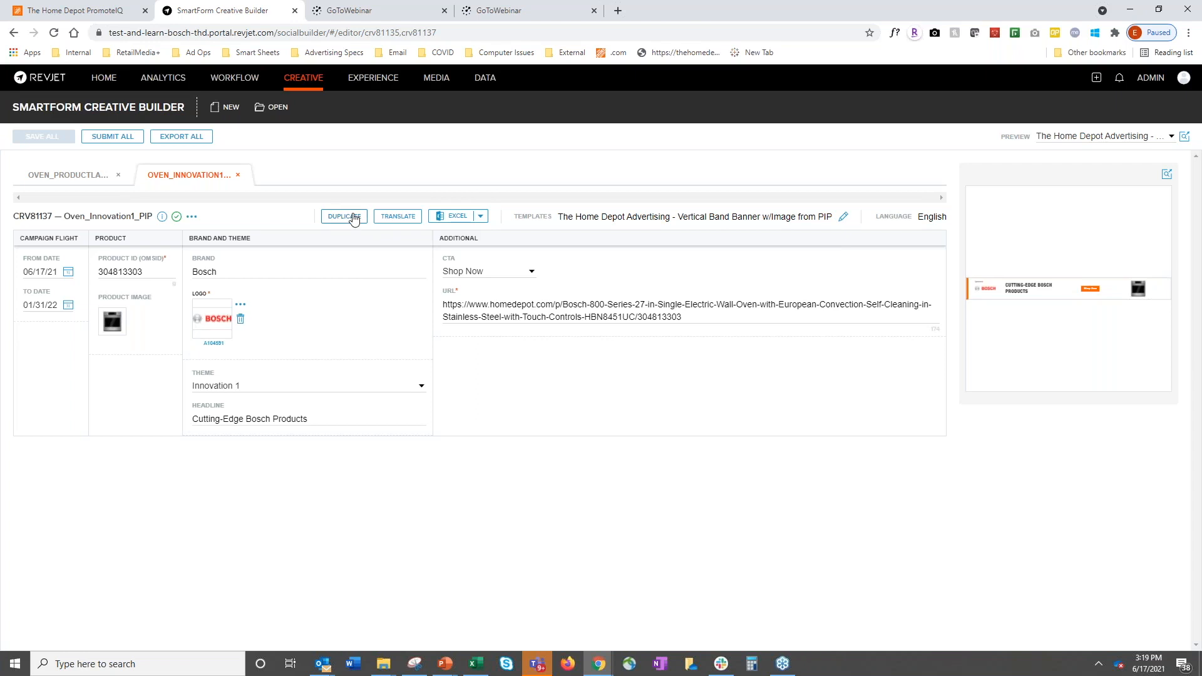
# Open the list of saved creatives and examine their approval and serving statuses, including the DISAPPROVE ME creative.
pyautogui.click(278, 107)
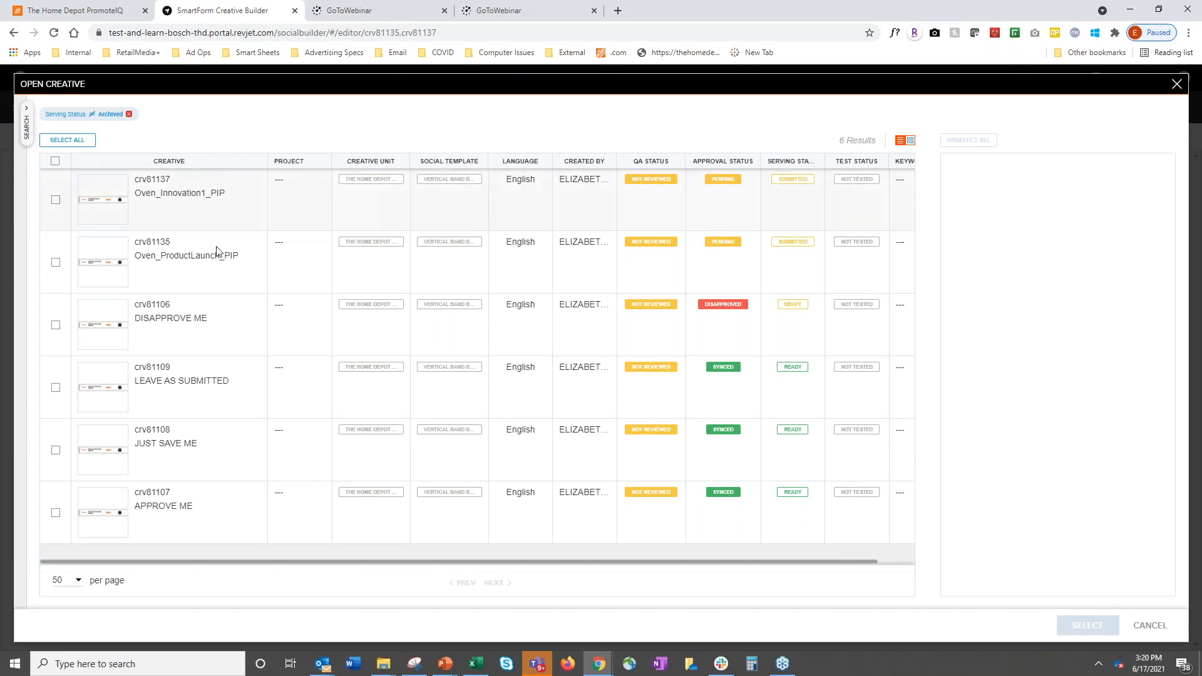
pyautogui.moveTo(134, 324); pyautogui.dragTo(210, 321)
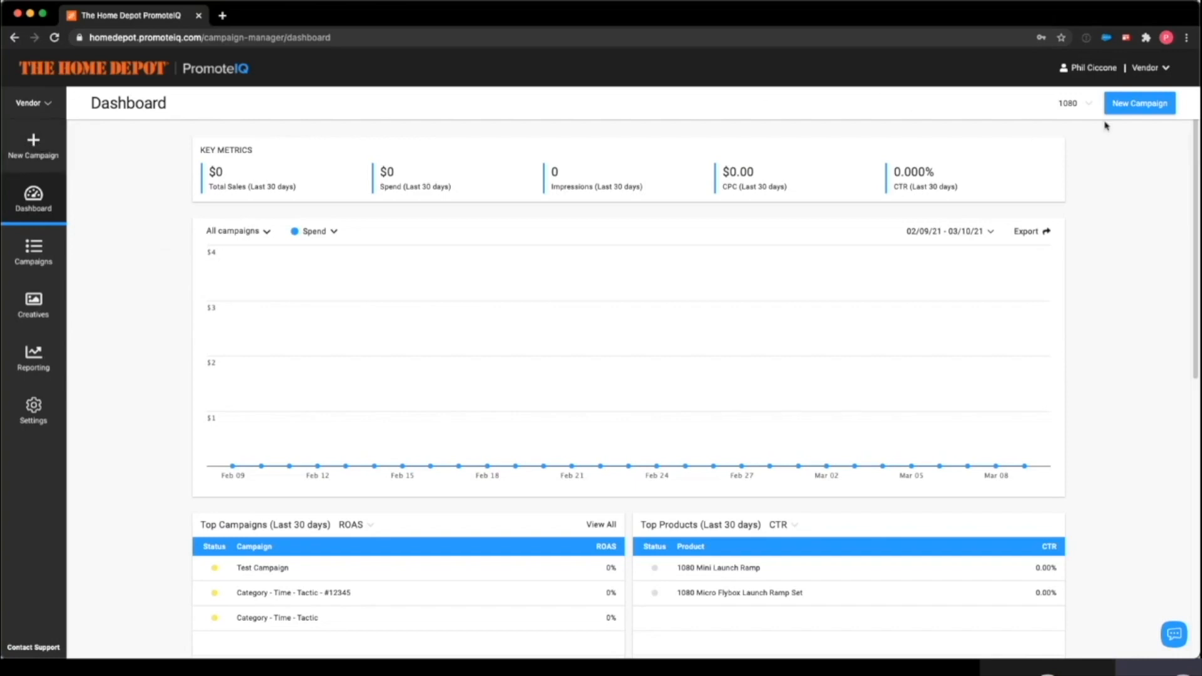
# Switch to PromoteIQ and start a new Banner Placements campaign for vendor 1080.
pyautogui.click(1127, 106)
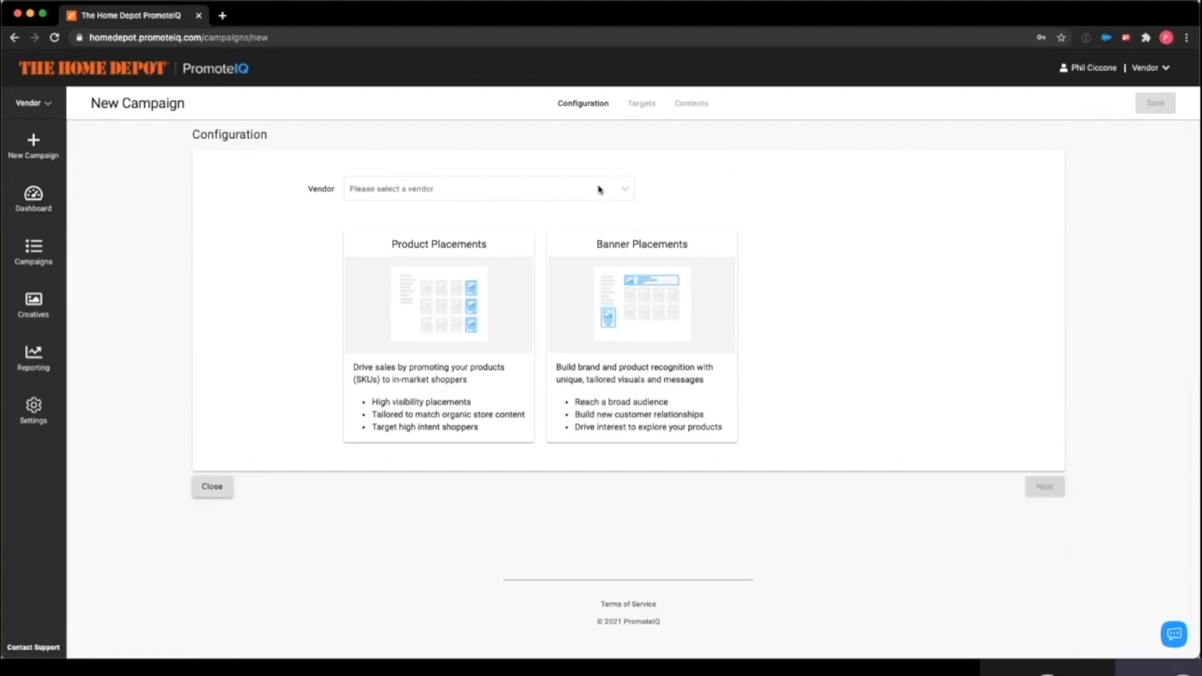
pyautogui.click(589, 190)
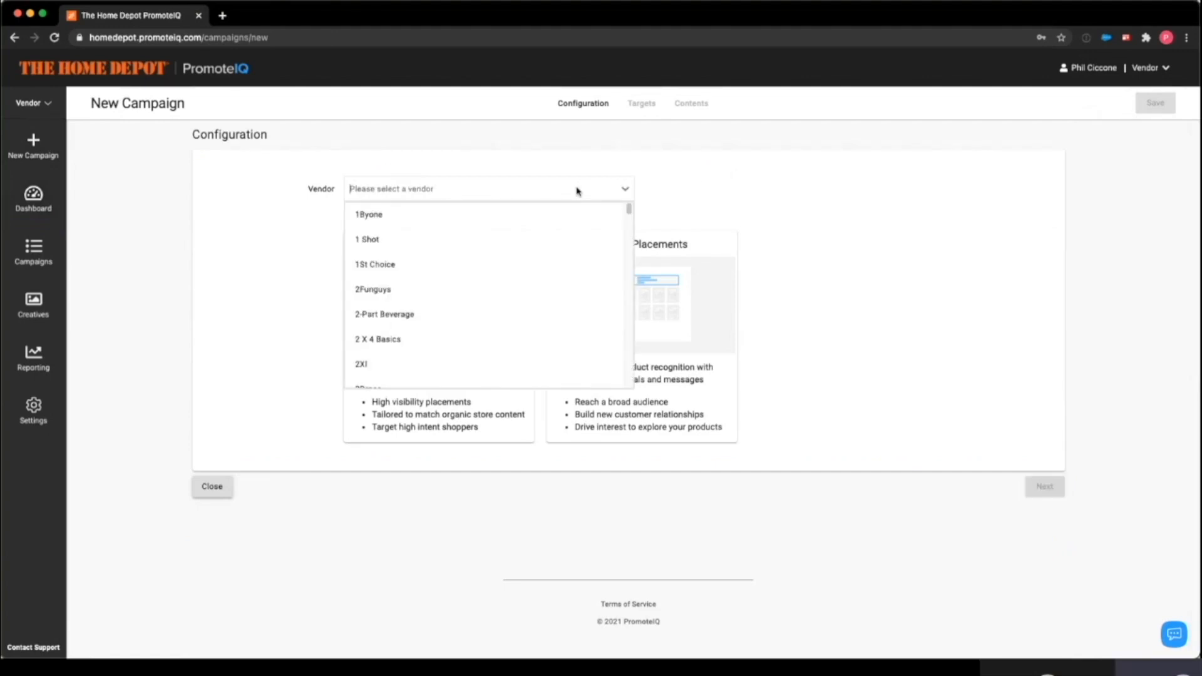
pyautogui.write('1080')
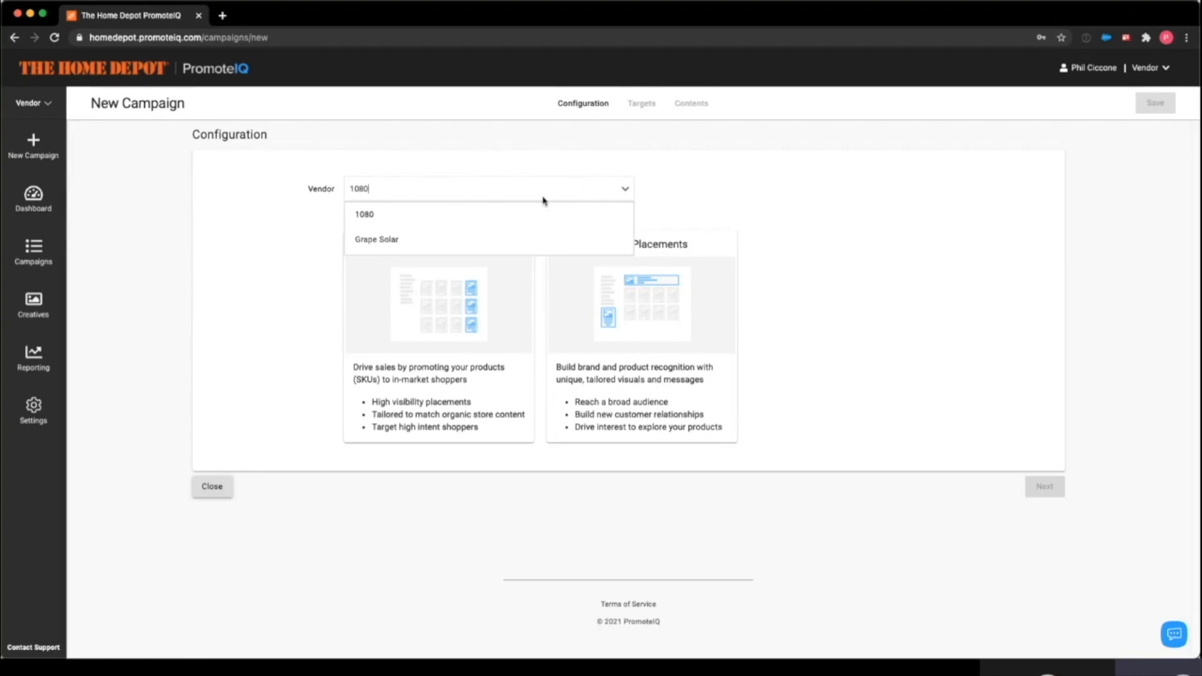
pyautogui.click(515, 213)
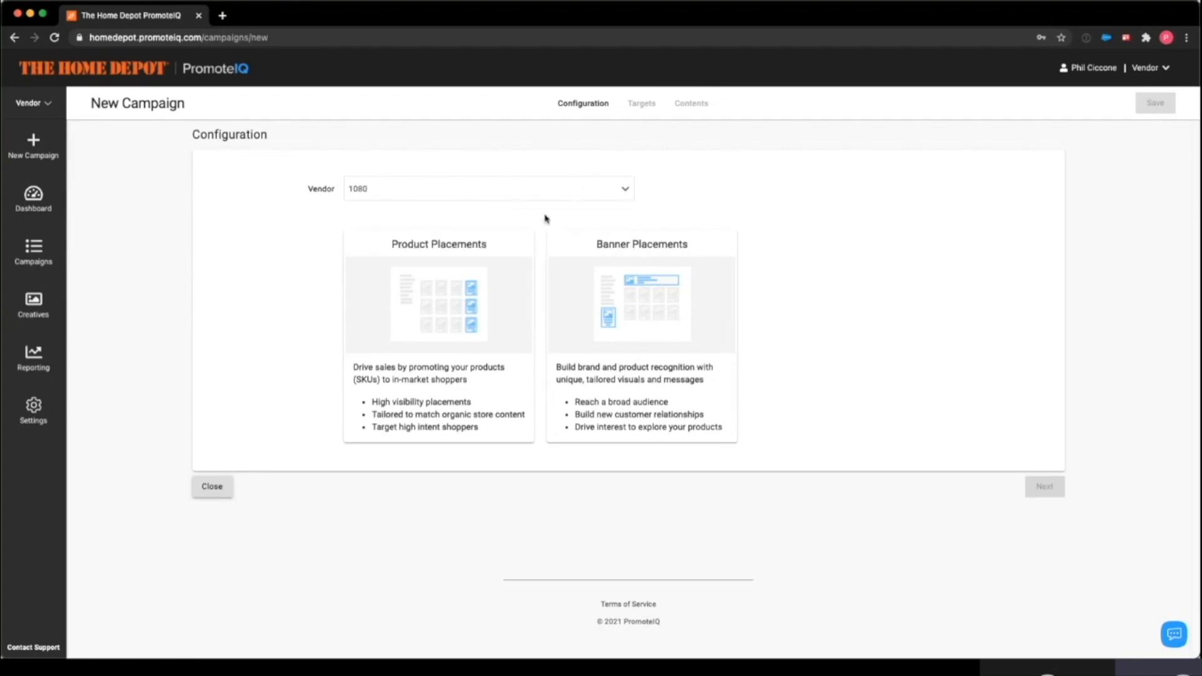
pyautogui.click(632, 277)
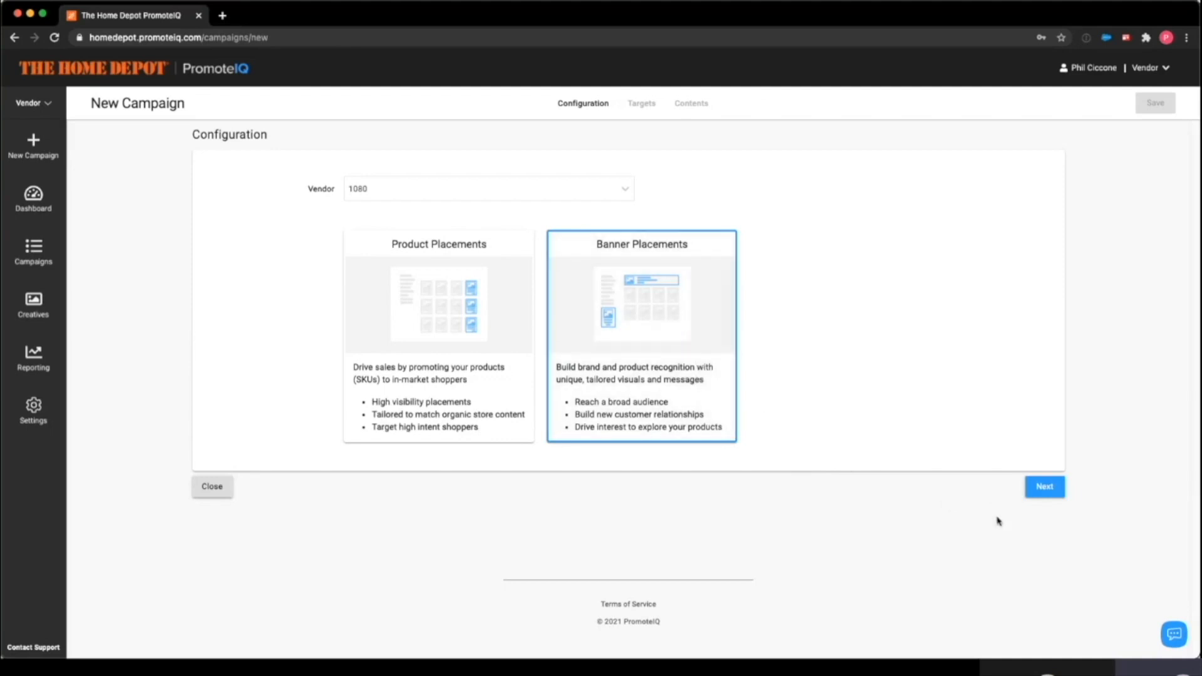
pyautogui.click(1056, 491)
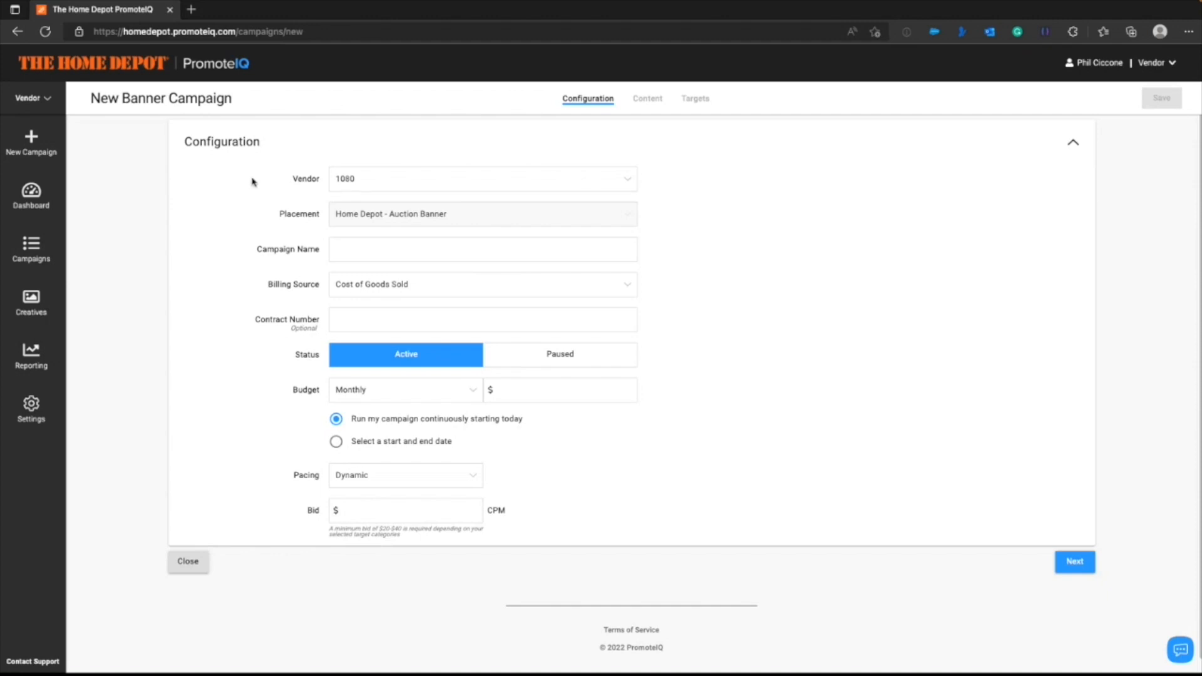
# Read the explanations of the vendor, placement, campaign name, billing source, contract number and status fields.
pyautogui.moveTo(300, 185)
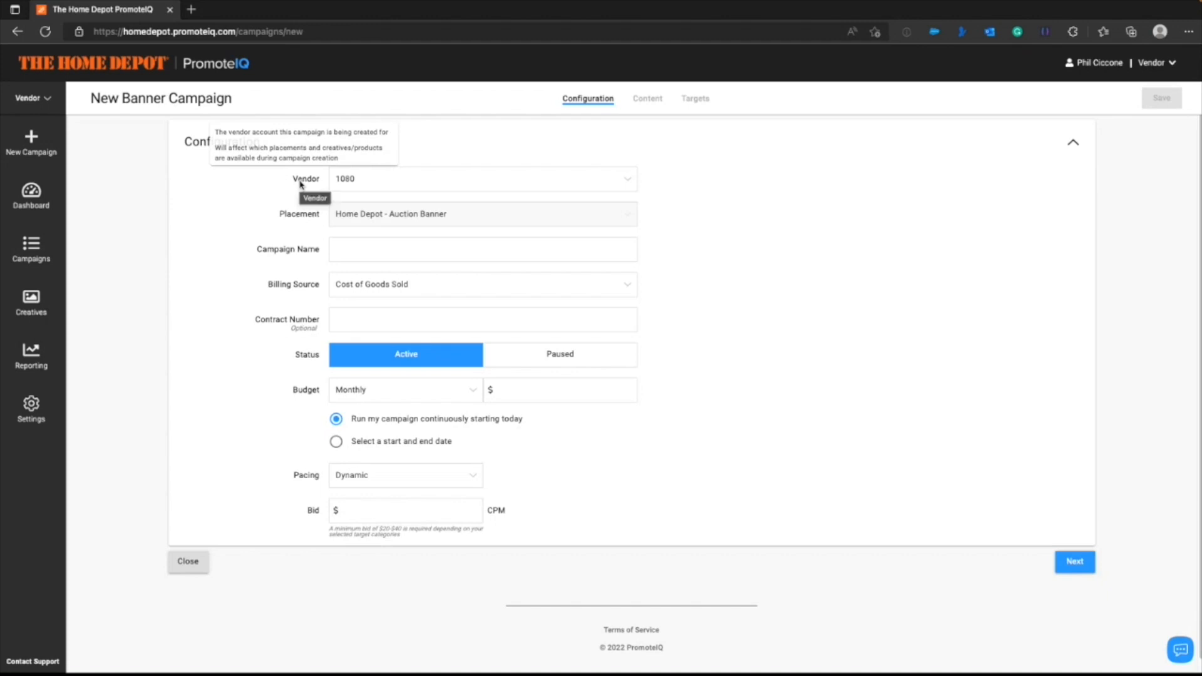
pyautogui.moveTo(295, 217)
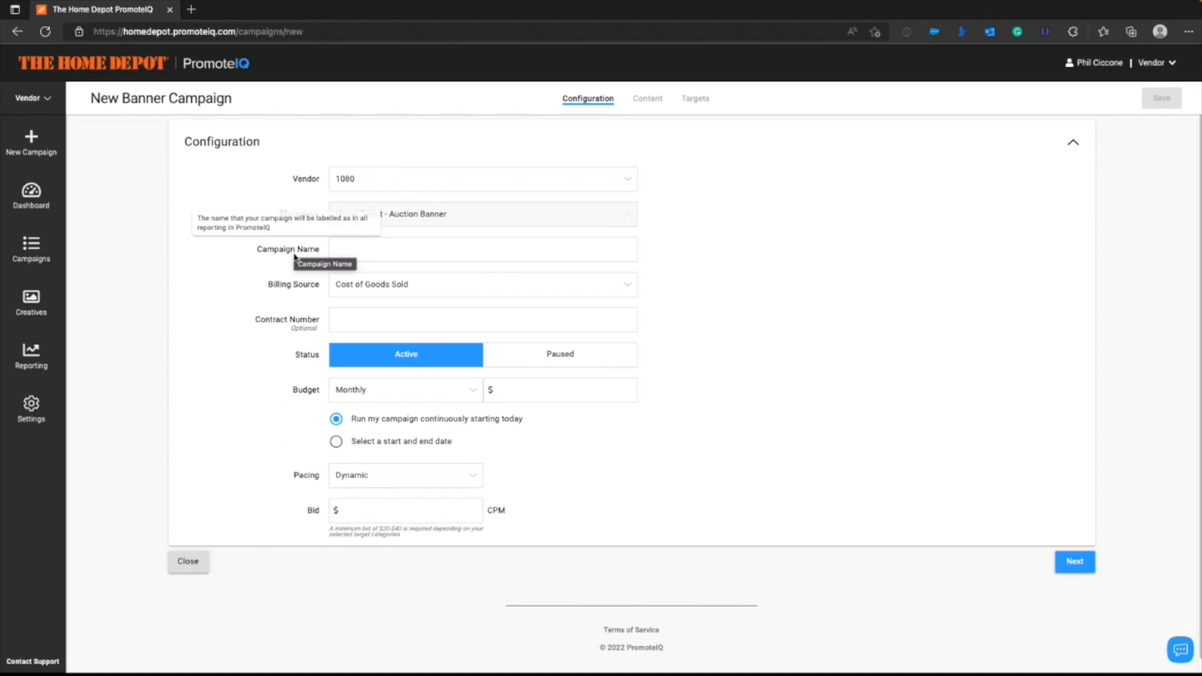
pyautogui.moveTo(284, 290)
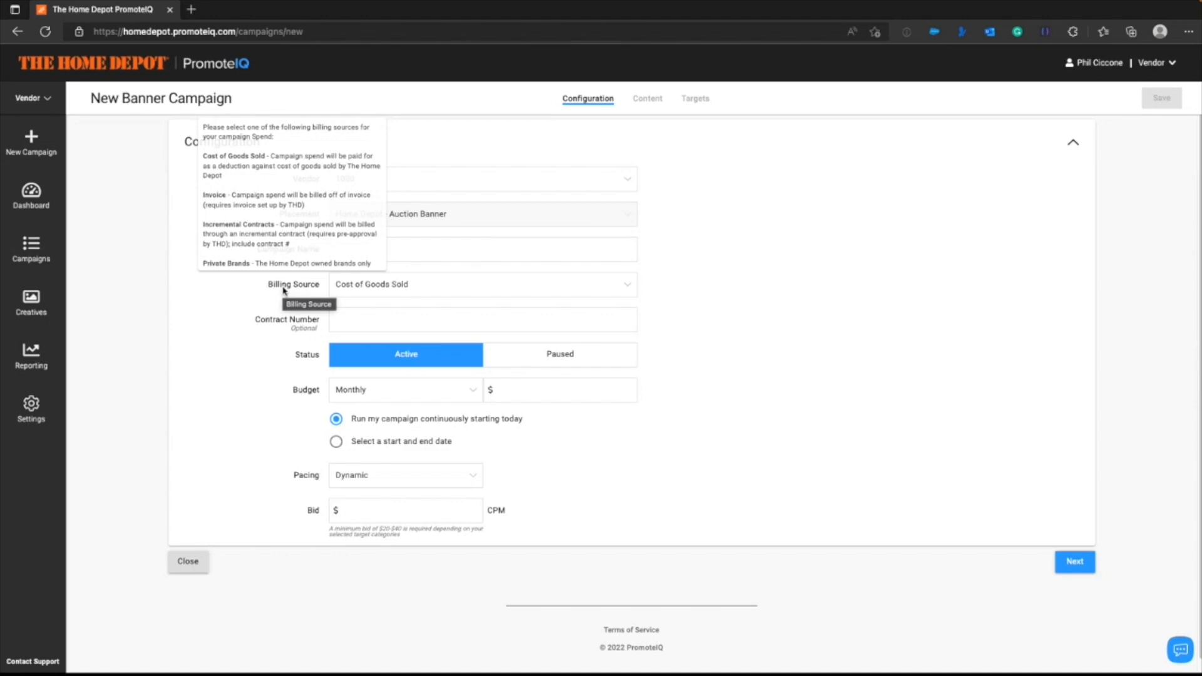
pyautogui.moveTo(279, 324)
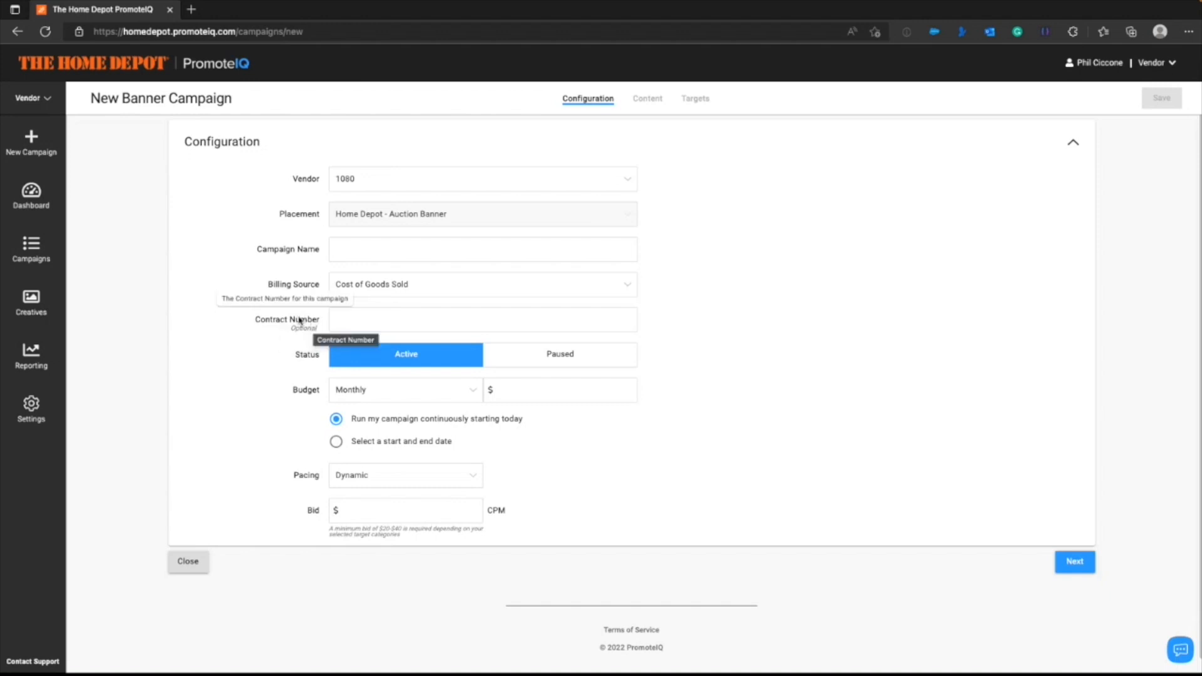
pyautogui.moveTo(296, 357)
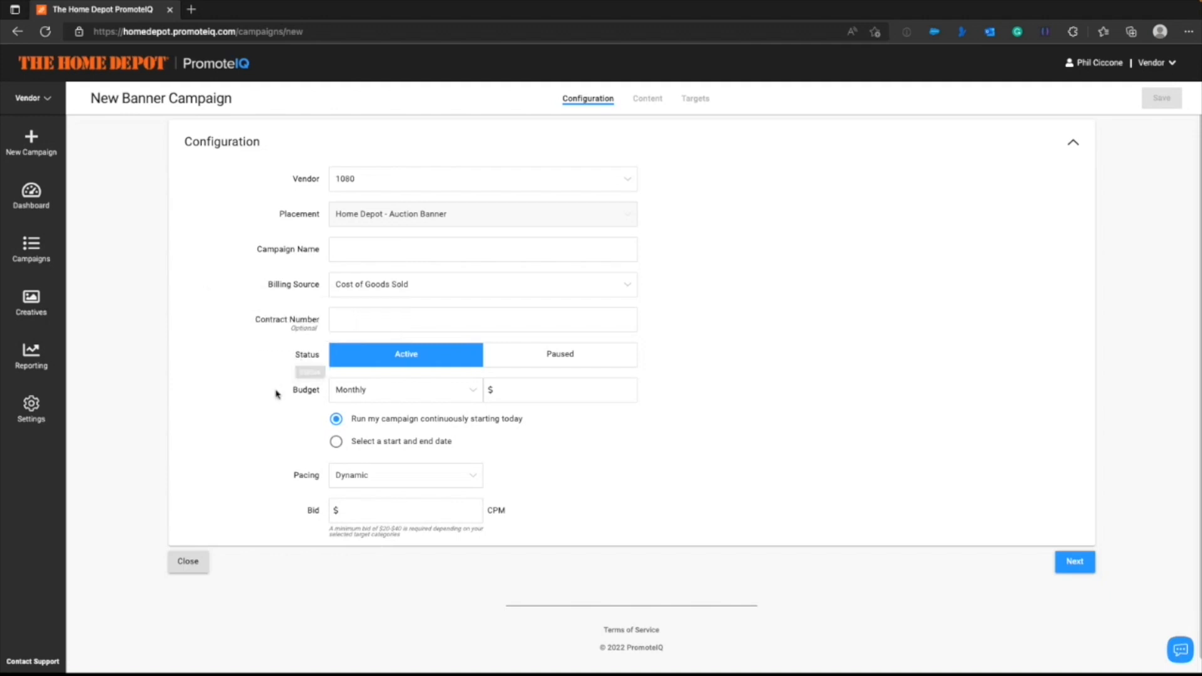
# Check the budget interval explanations and set the campaign's budget type to Lifetime.
pyautogui.moveTo(290, 393)
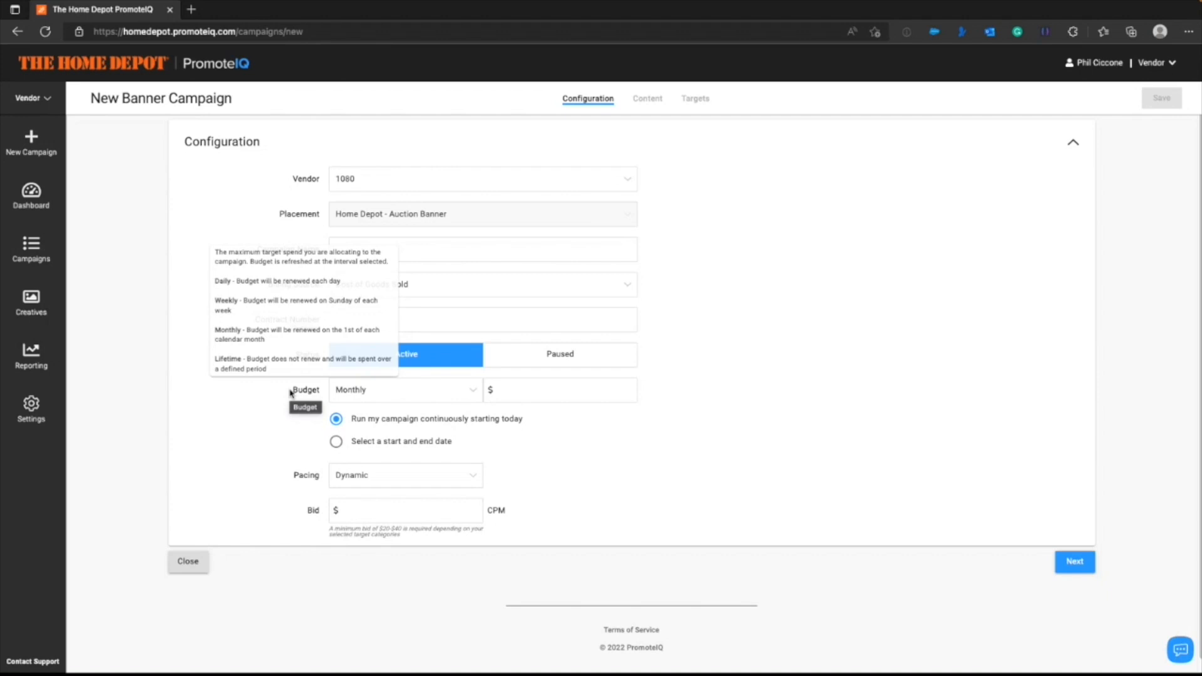
pyautogui.click(462, 398)
pyautogui.click(384, 473)
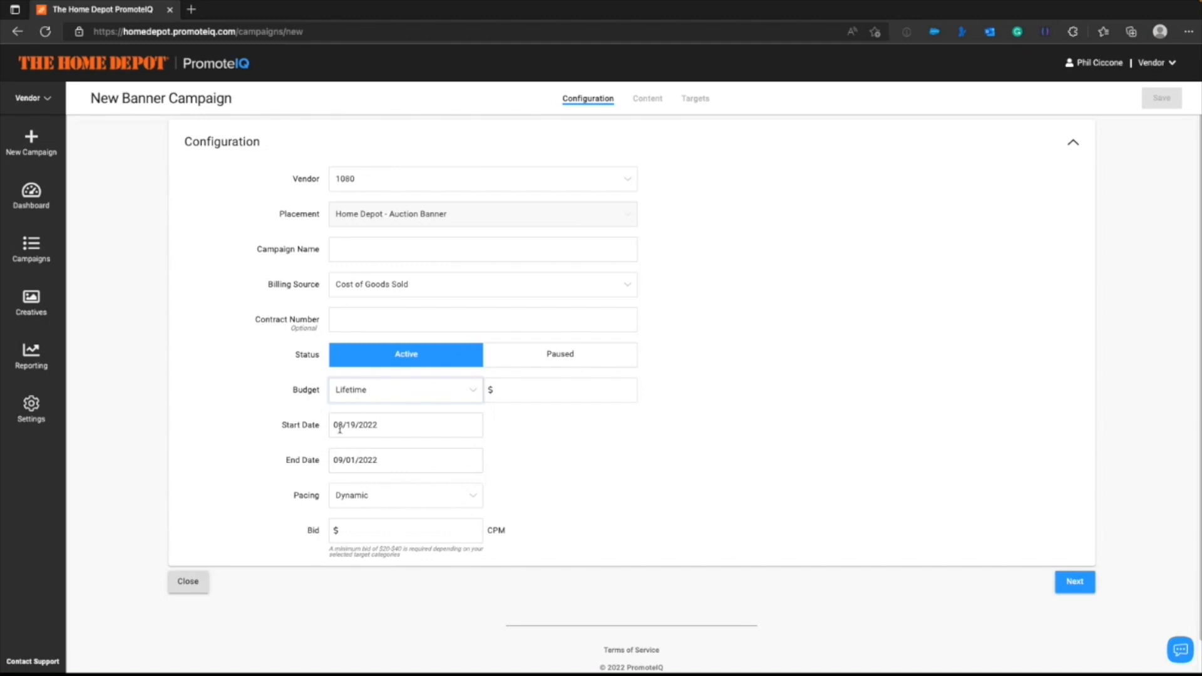
pyautogui.scroll(-1, 300, 430)
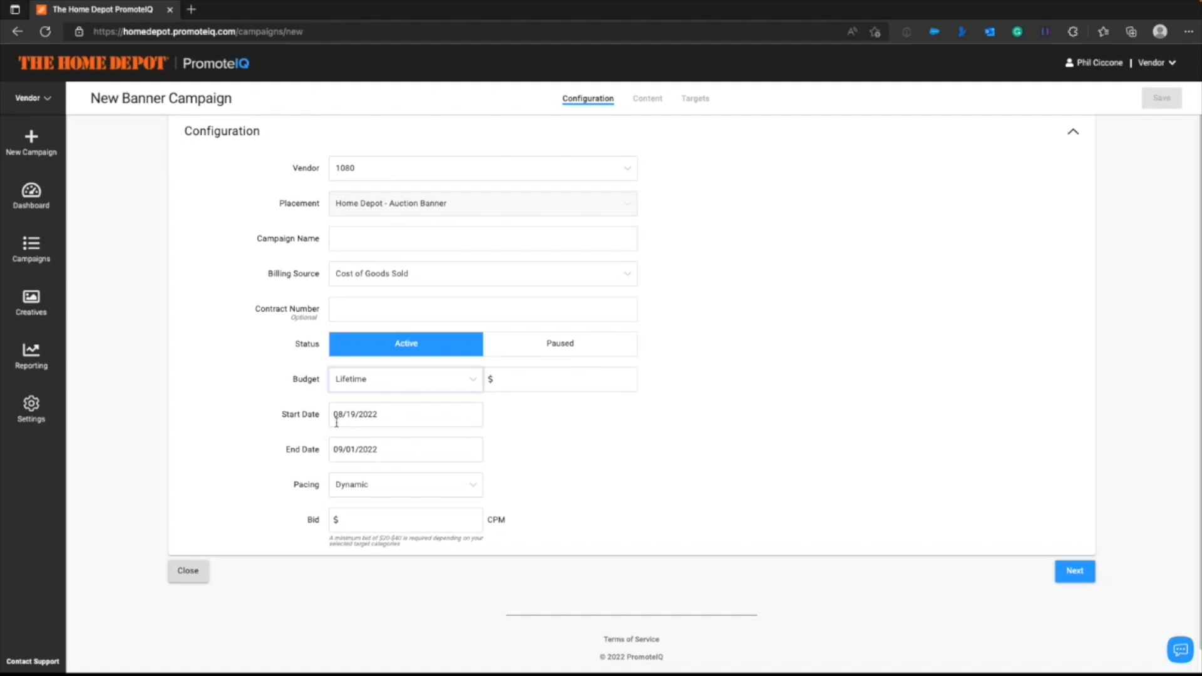
# Set the campaign's end date to 12/31/2022 and its start date to 09/01/2022.
pyautogui.click(365, 460)
pyautogui.click(502, 491)
pyautogui.click(502, 491)
pyautogui.scroll(-1, 501, 492)
pyautogui.click(501, 487)
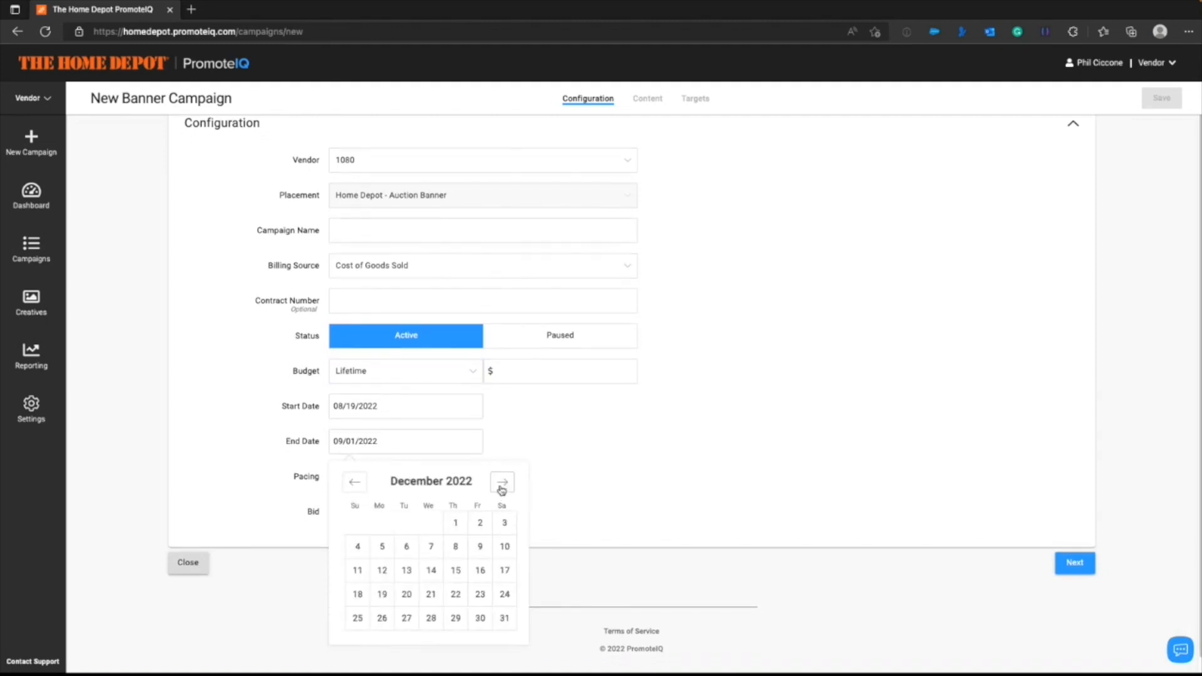
pyautogui.click(502, 620)
pyautogui.click(379, 407)
pyautogui.click(502, 446)
pyautogui.click(454, 488)
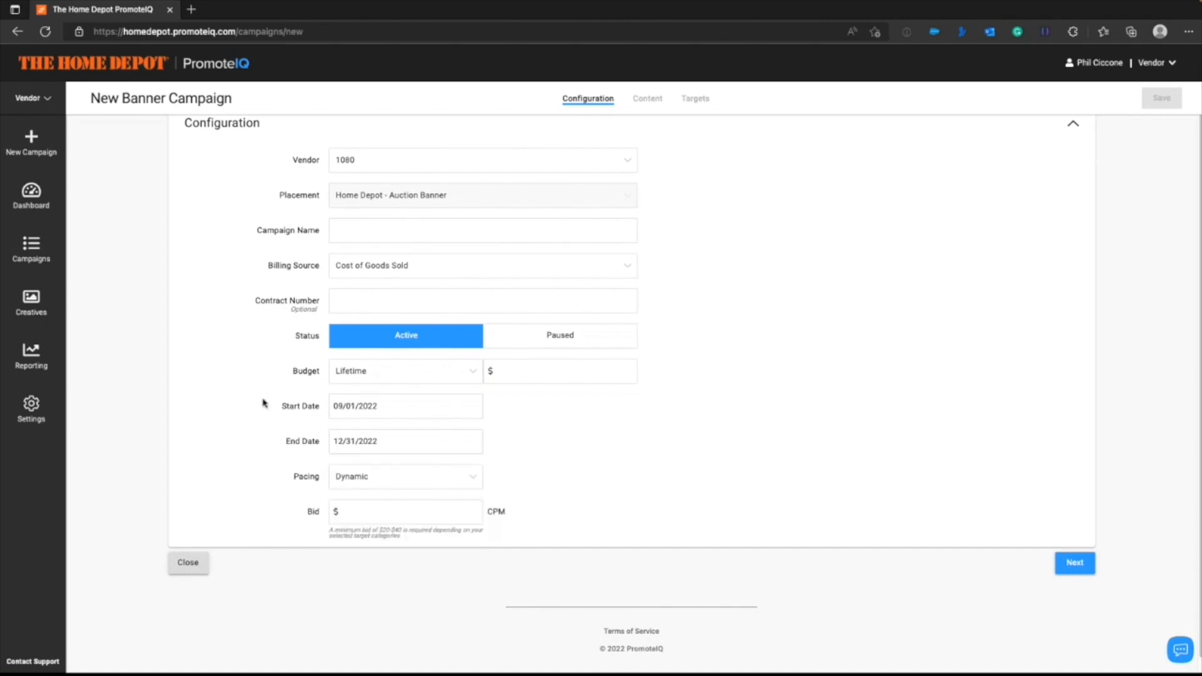
# Set the campaign's lifetime budget to $100,000.
pyautogui.click(511, 372)
pyautogui.write('100000')
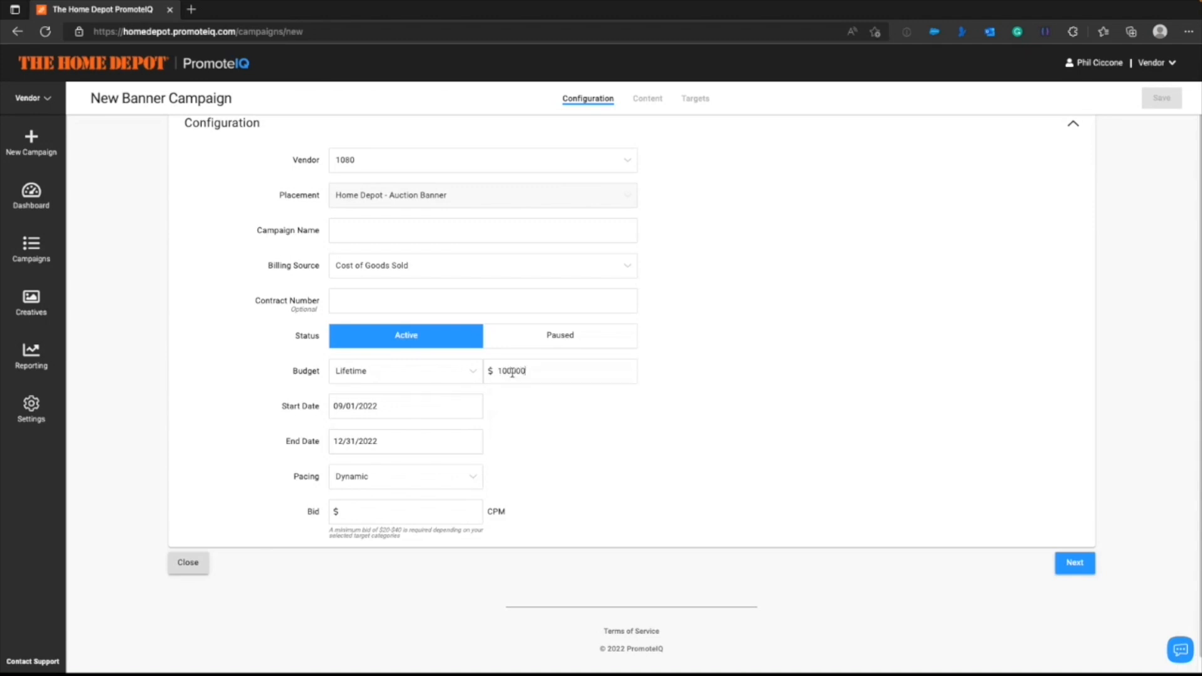
pyautogui.click(583, 439)
# Set the campaign's bid to $45 CPM and continue from the configuration to the content stage.
pyautogui.moveTo(300, 479)
pyautogui.scroll(-1, 255, 503)
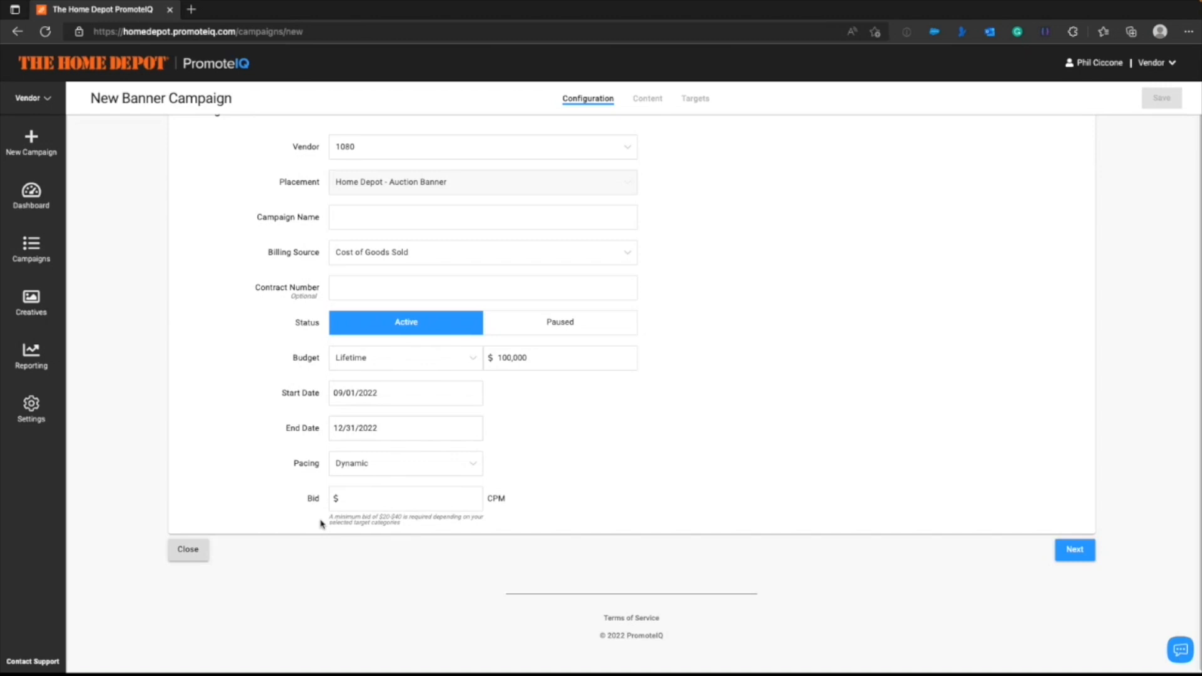
pyautogui.click(363, 496)
pyautogui.write('45')
pyautogui.click(624, 472)
pyautogui.click(1082, 553)
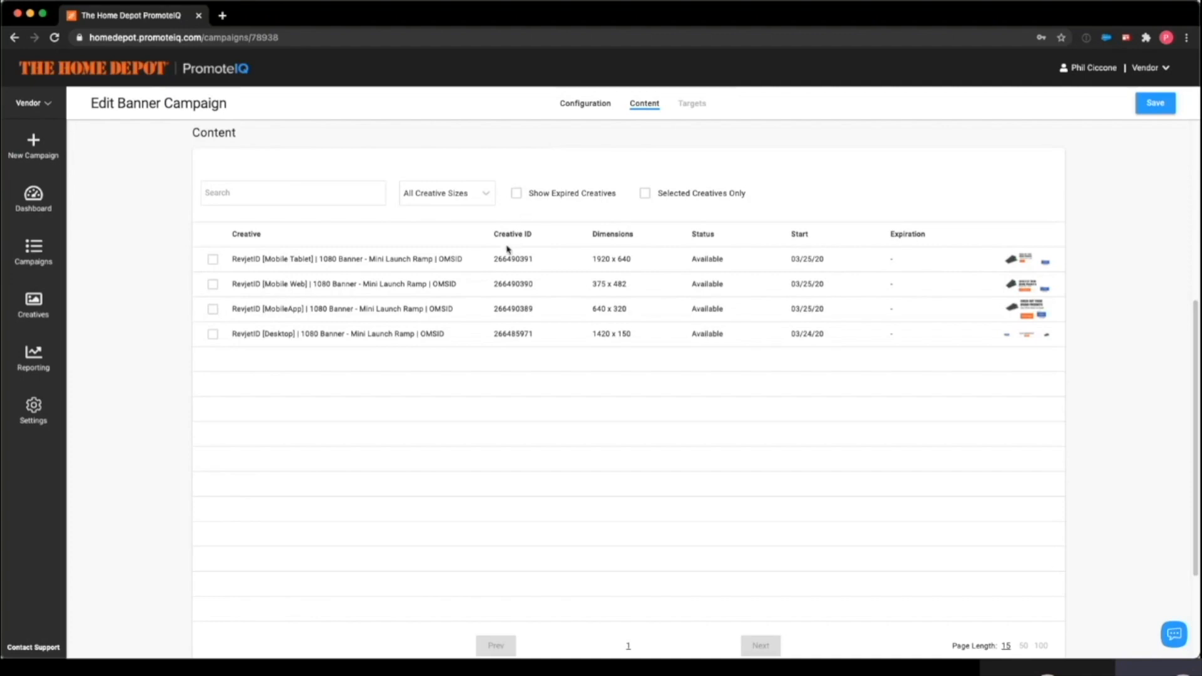
# Select the Mobile Tablet, Mobile Web, MobileApp and Desktop Mini Launch Ramp creatives and preview the Mobile Tablet one.
pyautogui.click(212, 260)
pyautogui.click(213, 285)
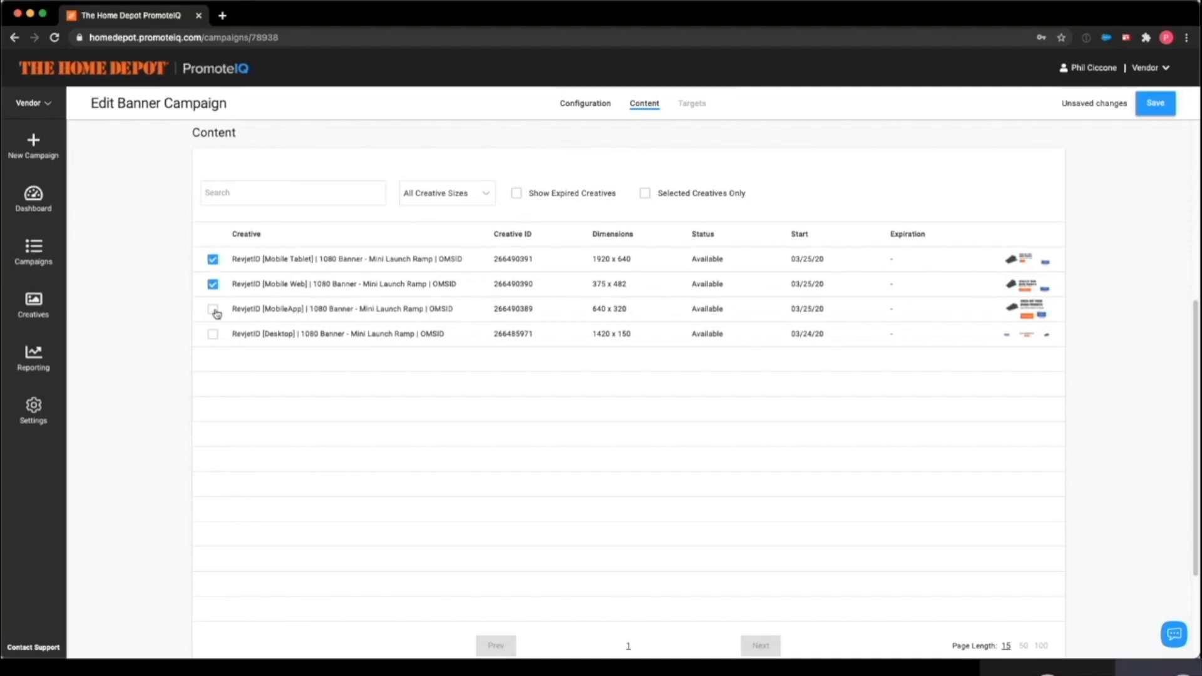
pyautogui.click(213, 310)
pyautogui.click(214, 335)
pyautogui.click(1027, 260)
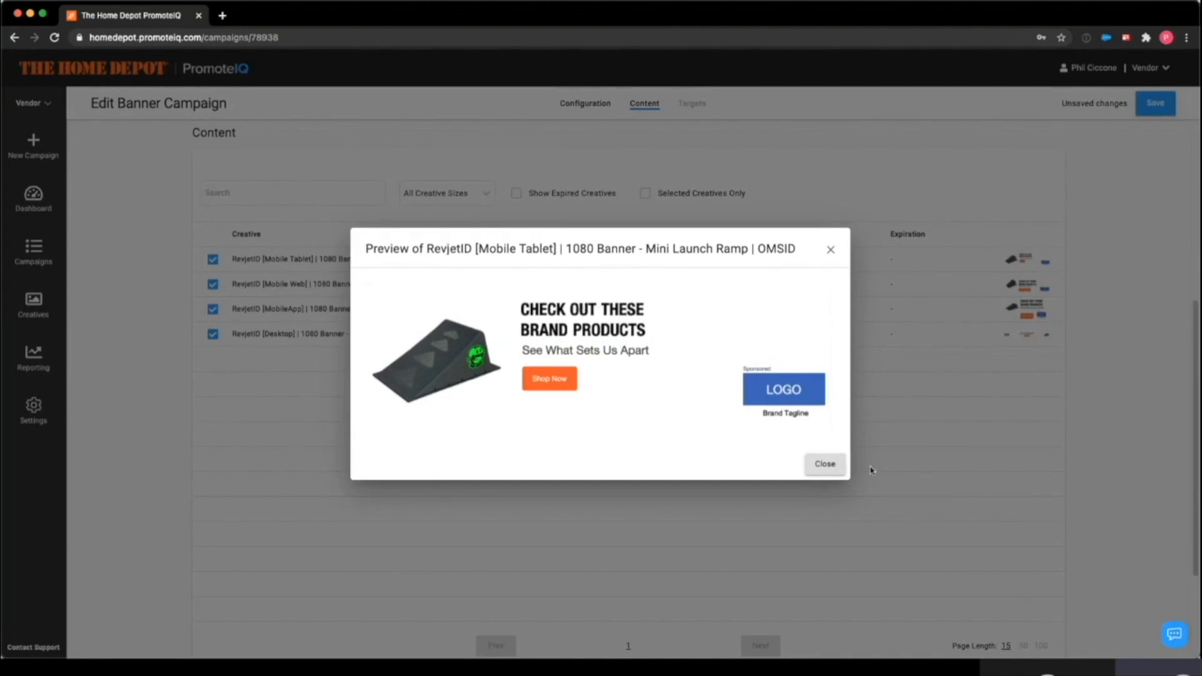
pyautogui.click(825, 464)
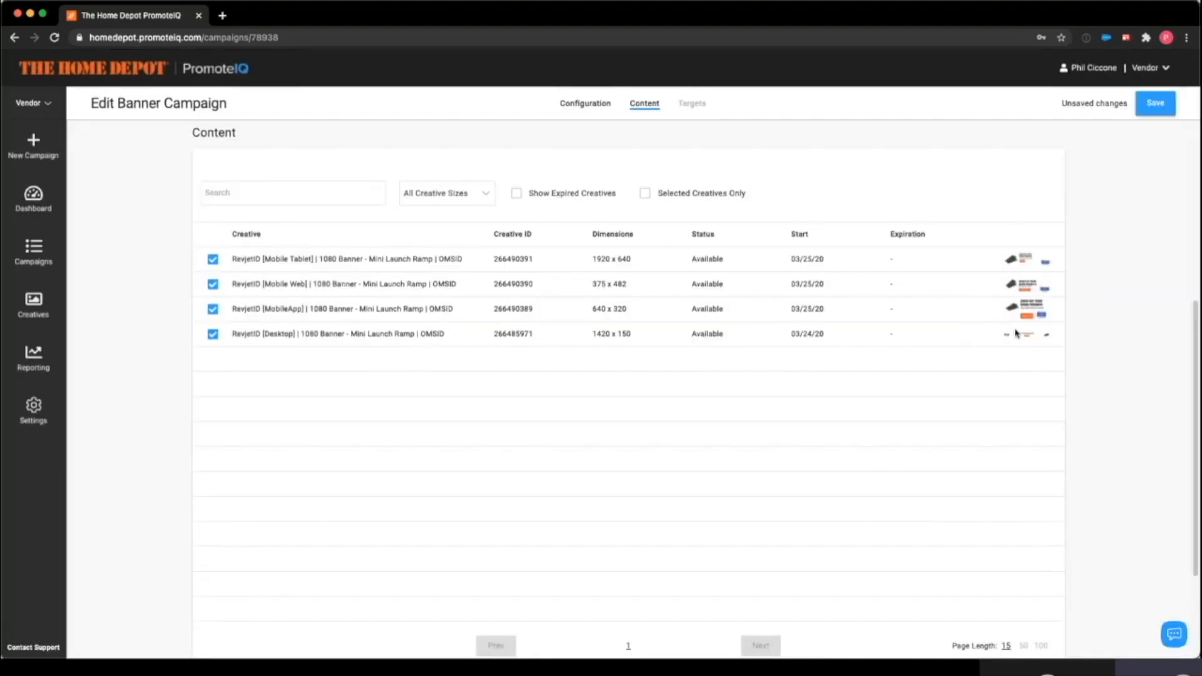
# Confirm the campaign's creative selection and continue to the targets stage.
pyautogui.scroll(-1, 1112, 363)
pyautogui.scroll(-2, 1112, 364)
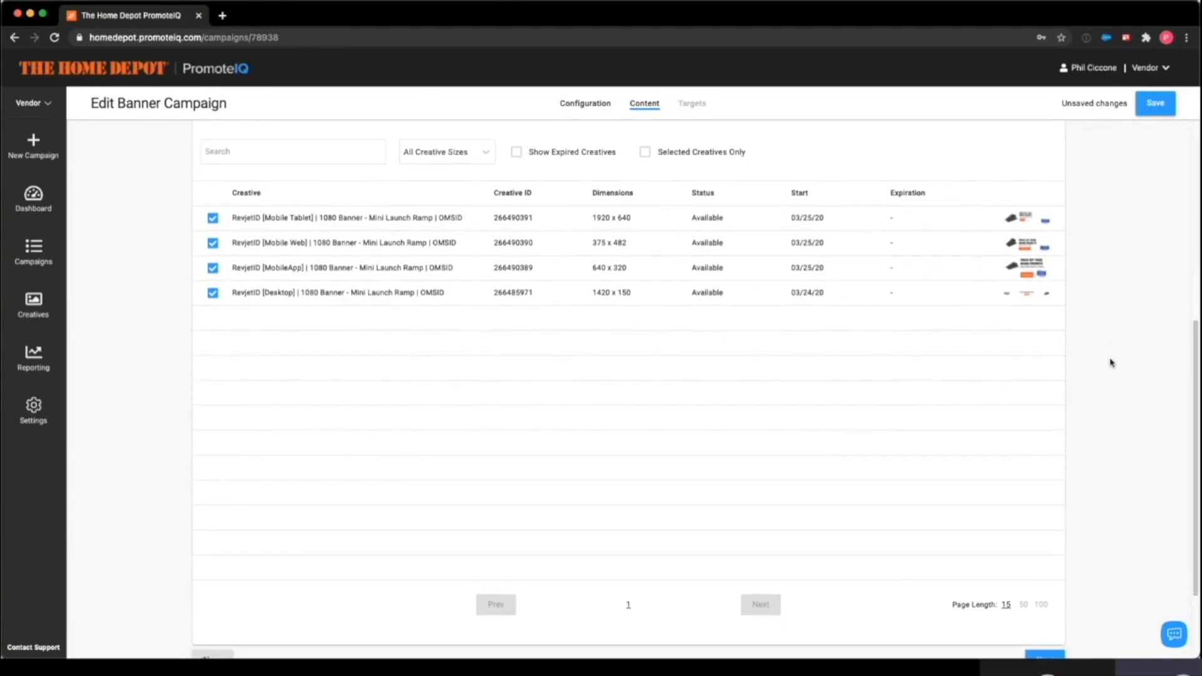
pyautogui.scroll(-4, 1111, 363)
pyautogui.scroll(-1, 1105, 366)
pyautogui.scroll(-2, 1105, 366)
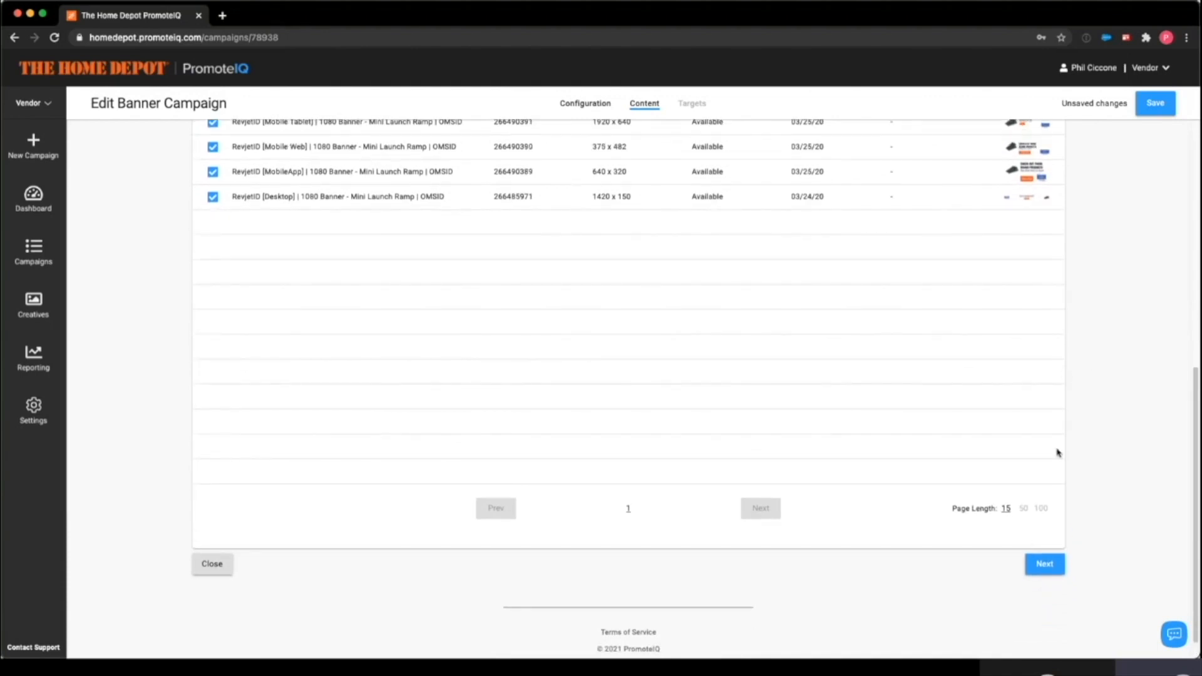
pyautogui.click(1045, 567)
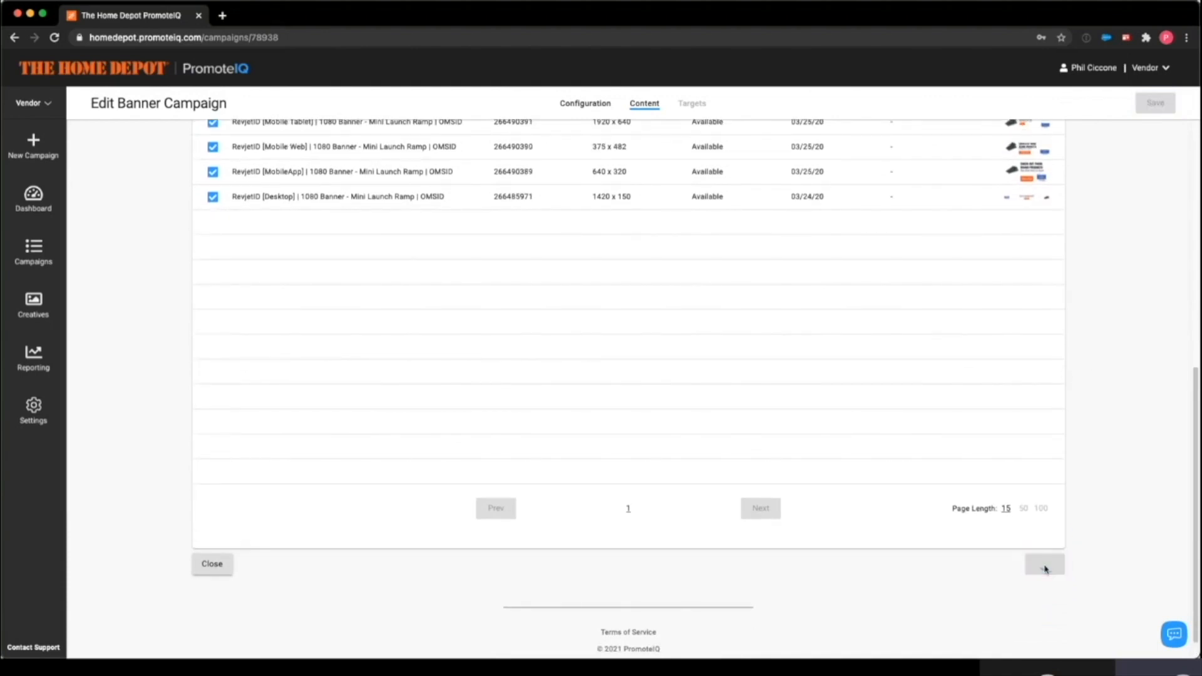